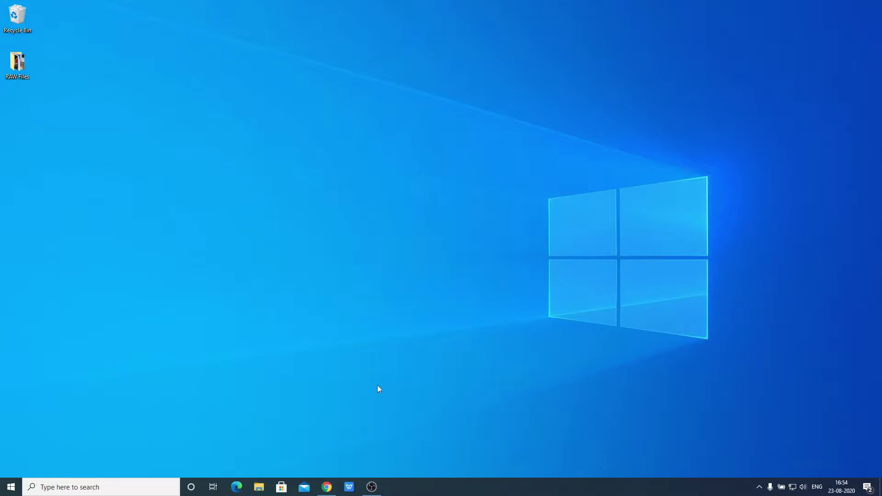
Switch to Chrome, search Google for "python", and open the official Python.org website
click(327, 487)
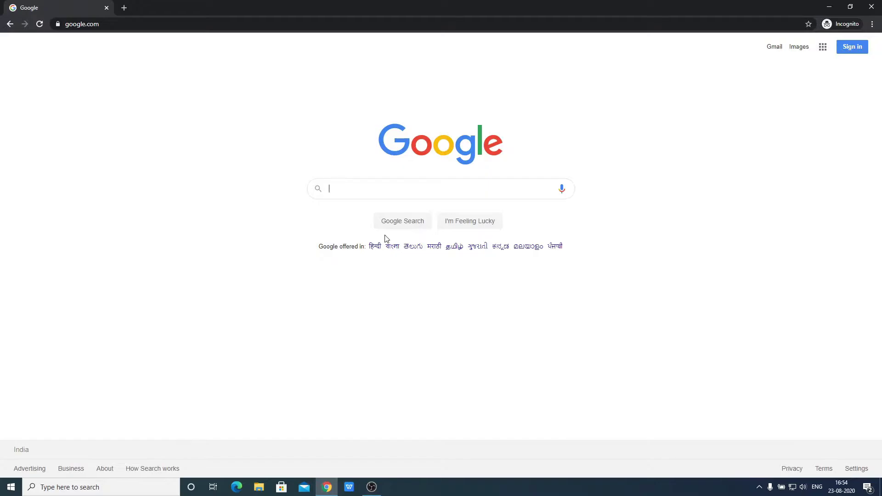
text(python)
key(Return)
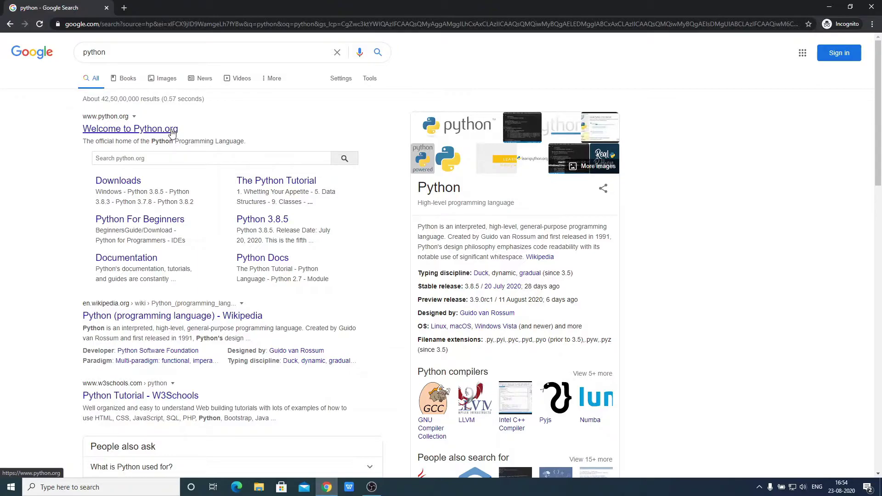
click(172, 131)
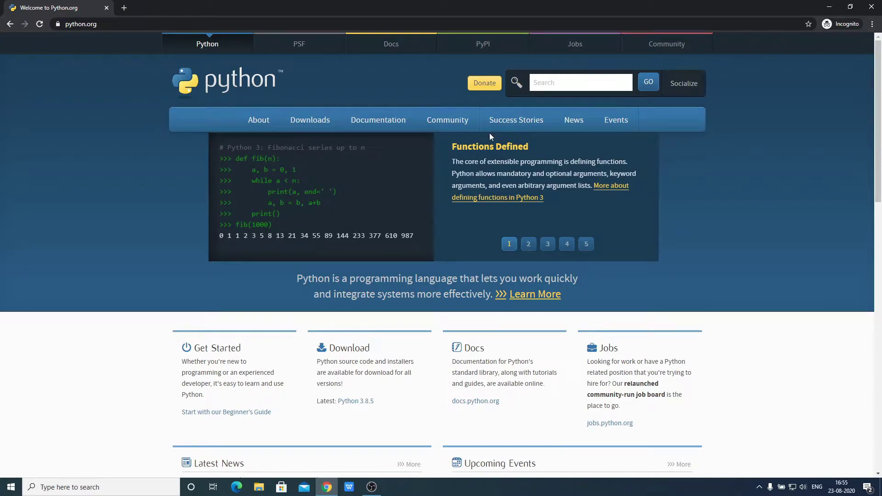
Go to the Python downloads page and download Python 3.8.5 for Windows
mouse_move(327, 130)
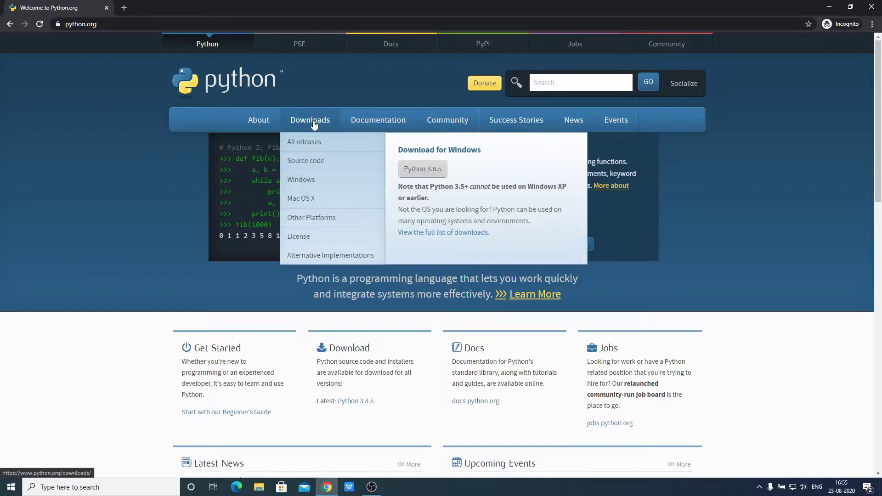
click(314, 124)
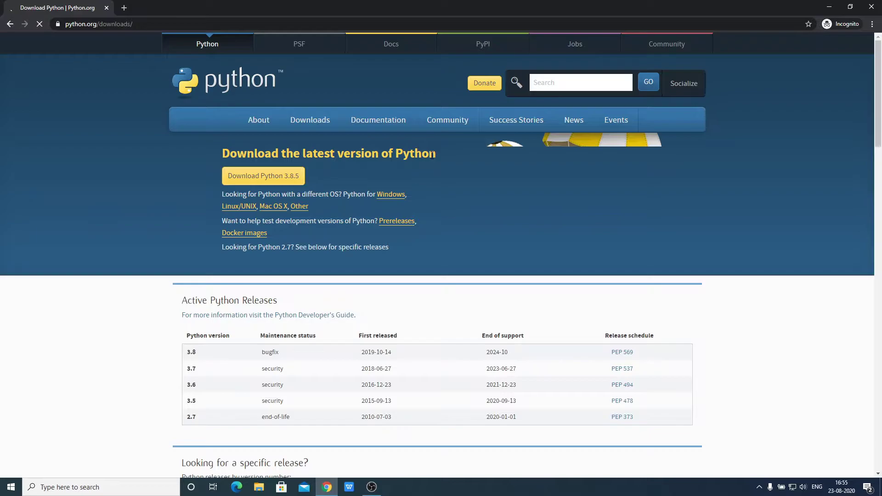
click(302, 179)
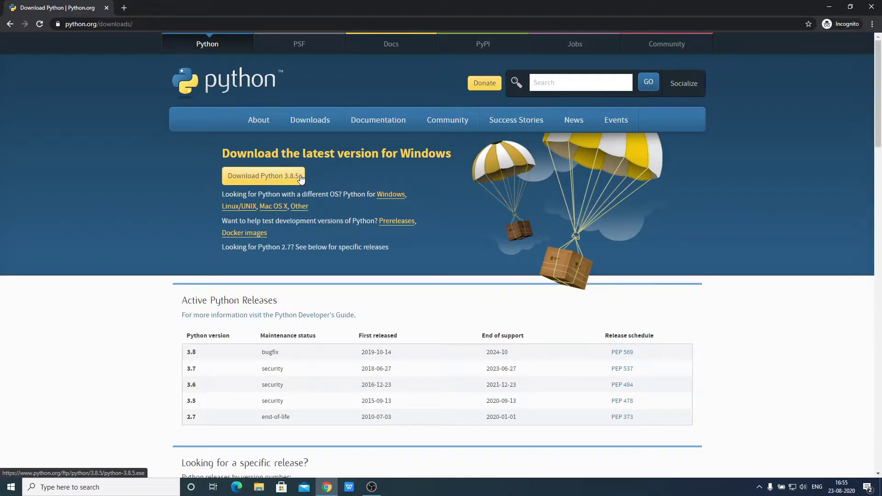
click(263, 183)
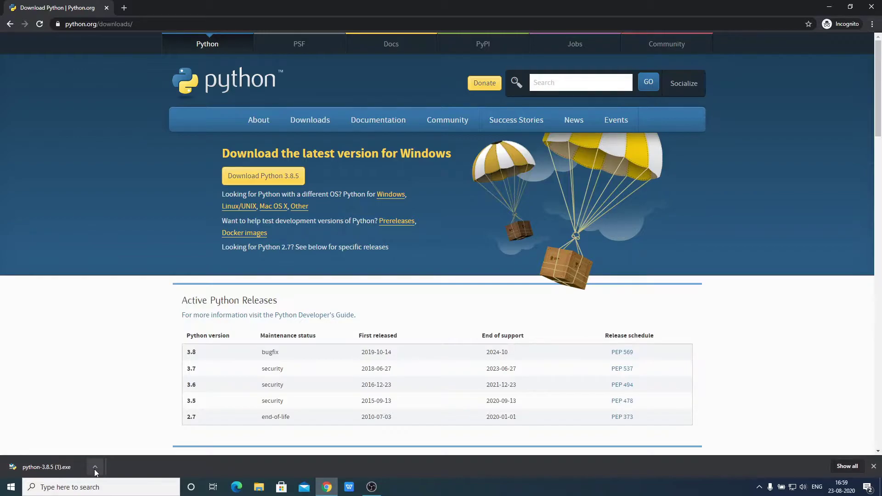
Launch the downloaded Python 3.8.5 installer and minimize the browser behind it
click(95, 468)
click(118, 411)
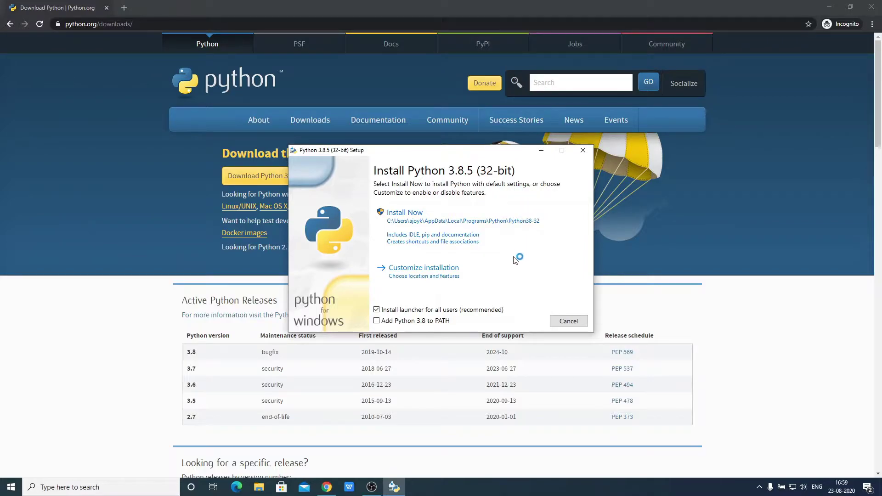
click(833, 9)
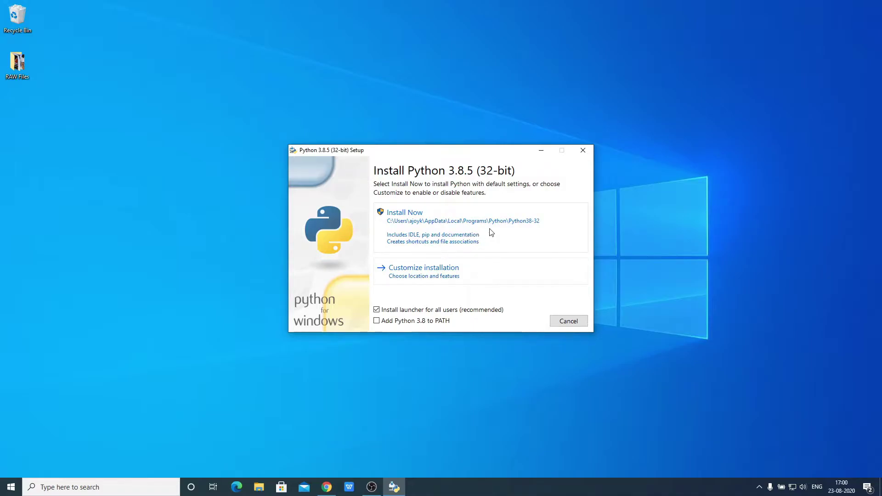
Enable adding Python 3.8 to PATH and choose a customized installation with all the preselected optional features
click(377, 322)
click(437, 271)
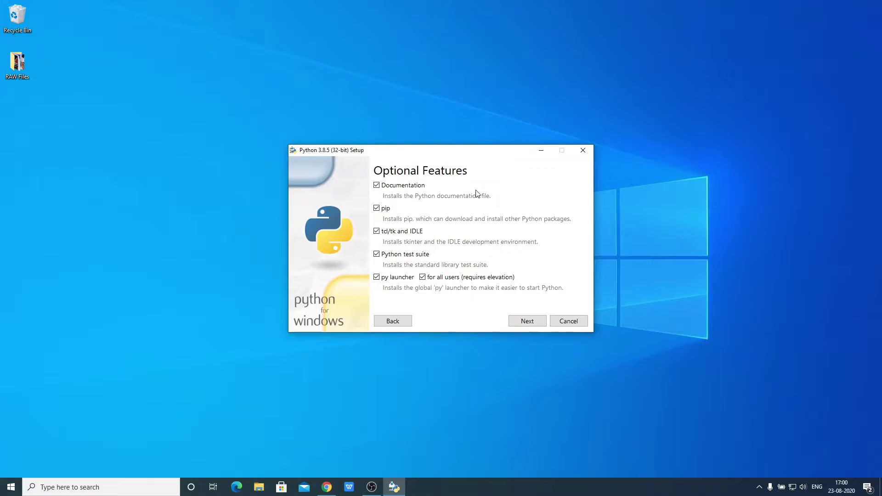
click(527, 322)
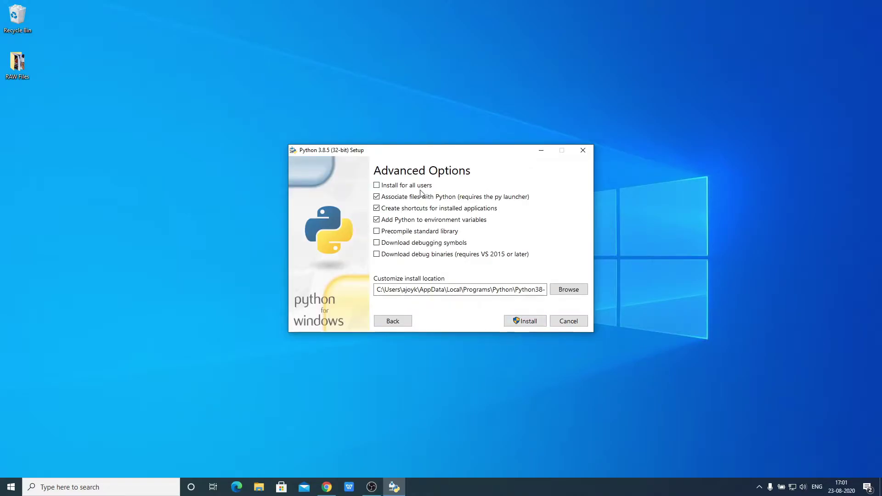
Set Python to install for all users, keep the default Program Files (x86) location, and start the installation
click(377, 185)
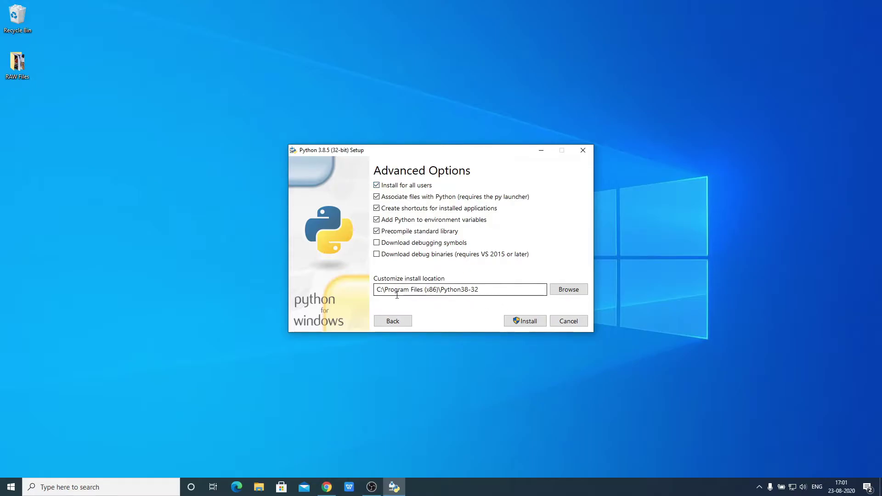
click(569, 295)
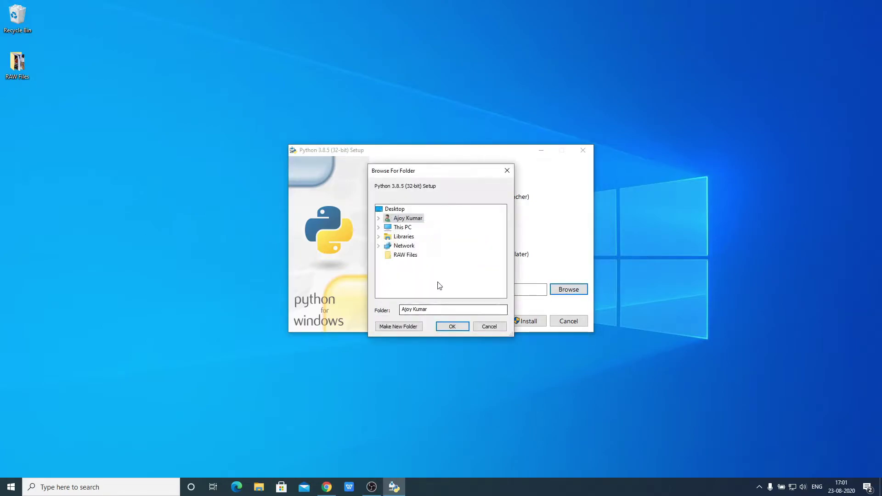
click(508, 171)
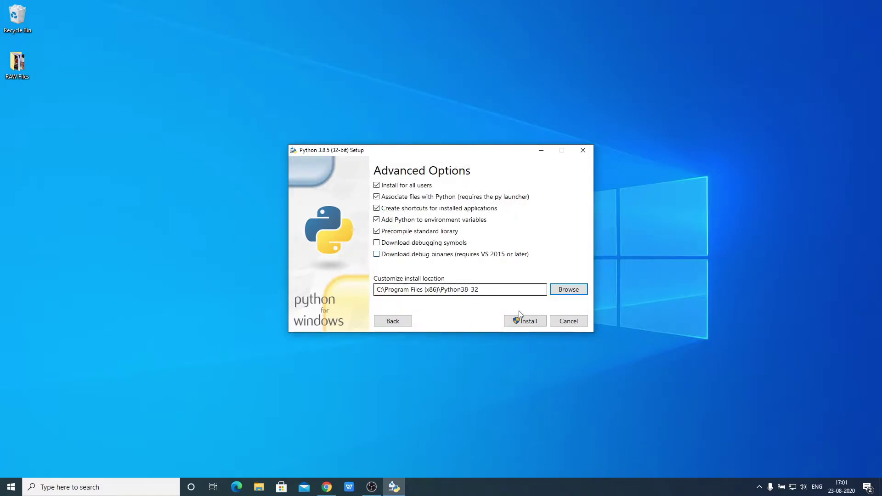
click(526, 323)
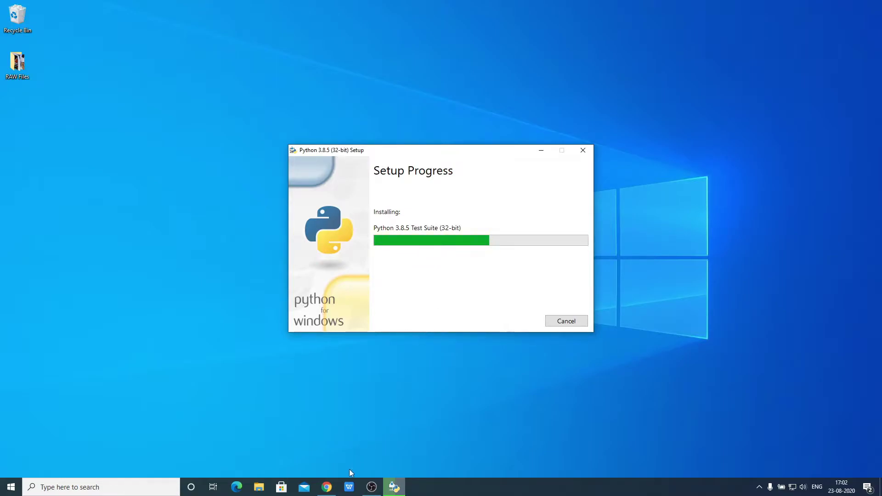
Return to Chrome, search for "visual studio code", and open the official code.visualstudio.com website
click(326, 488)
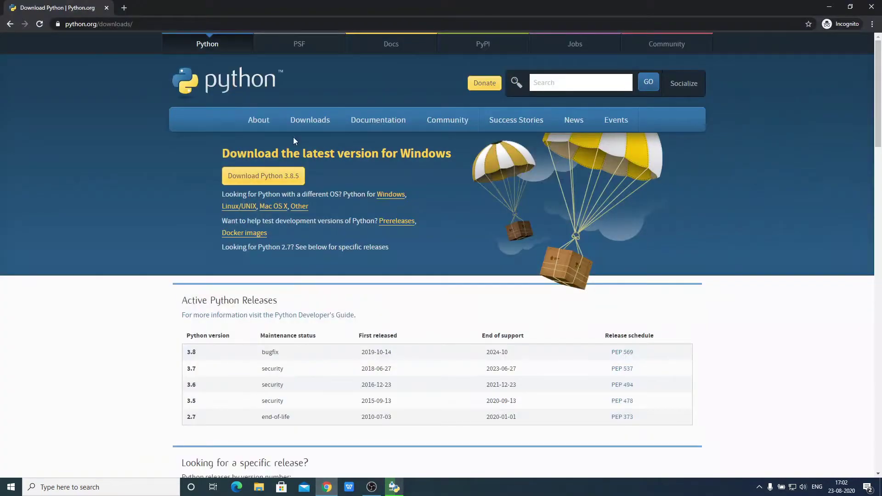
click(262, 23)
text(v)
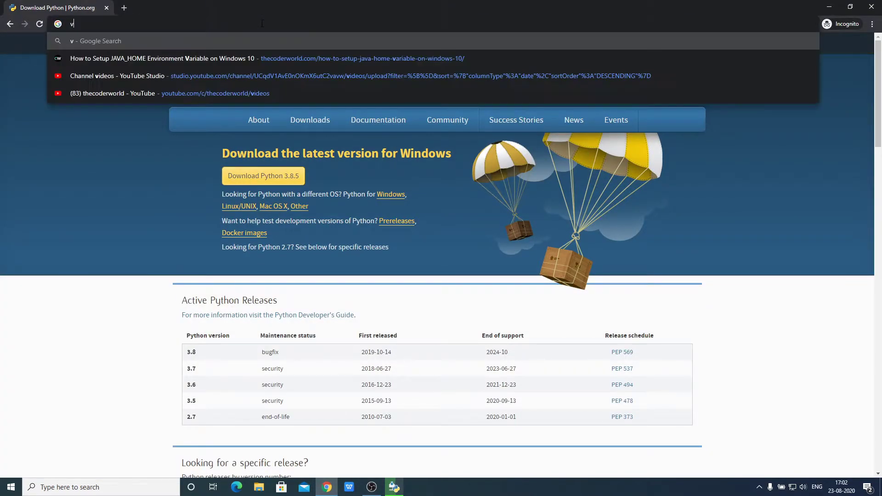
text(isual studio code)
key(Return)
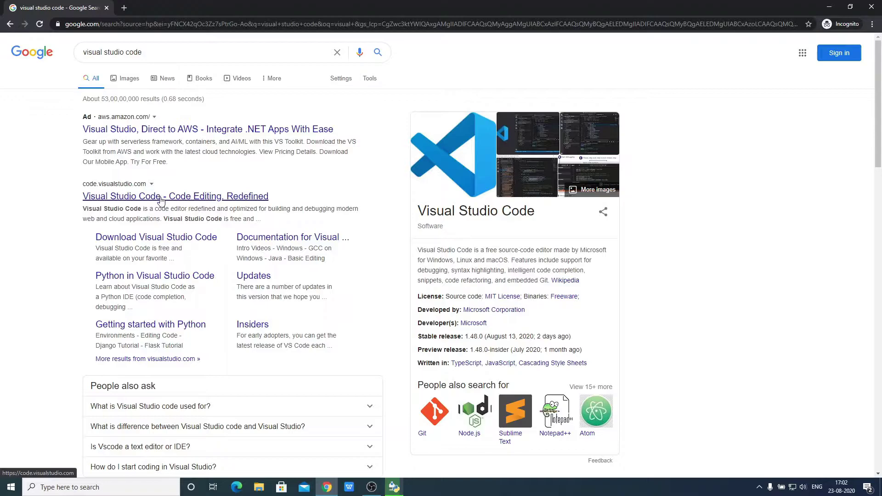
click(165, 199)
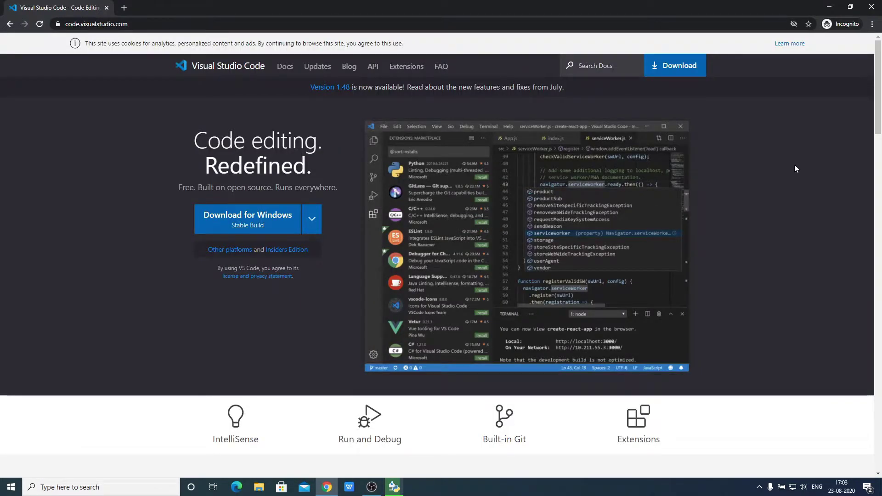
Download the stable Visual Studio Code build for Windows and minimize the browser
click(312, 223)
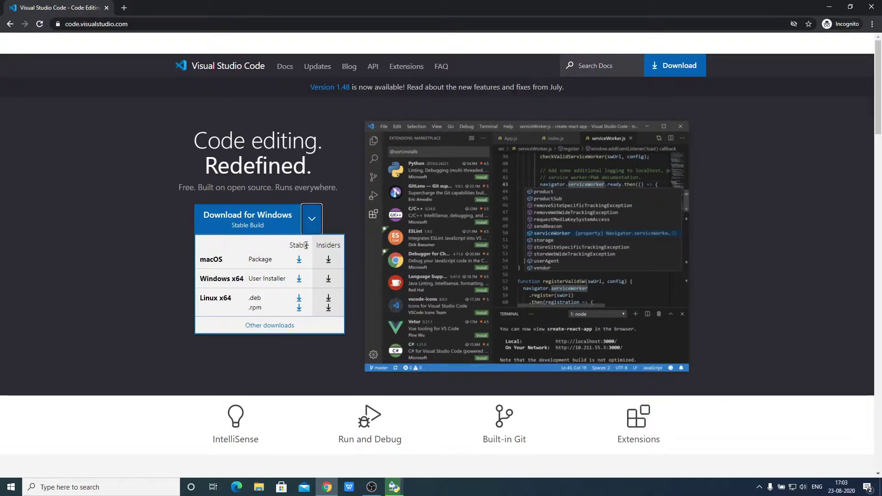
click(308, 223)
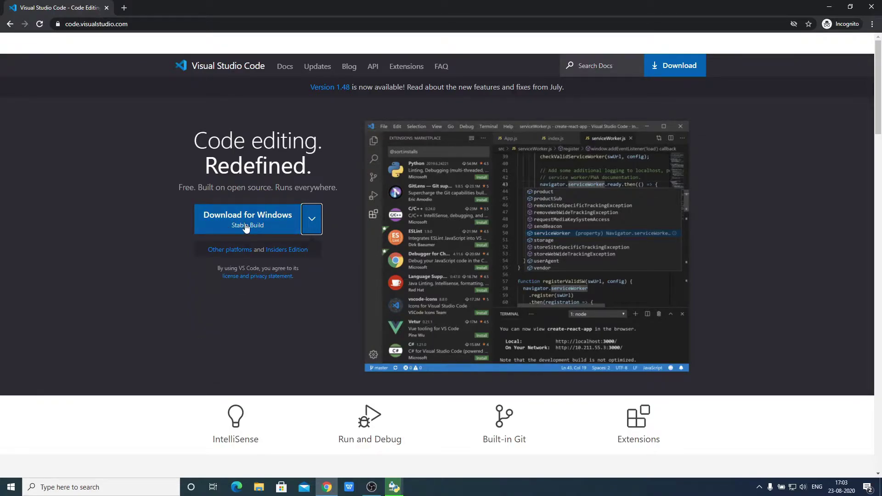
click(246, 227)
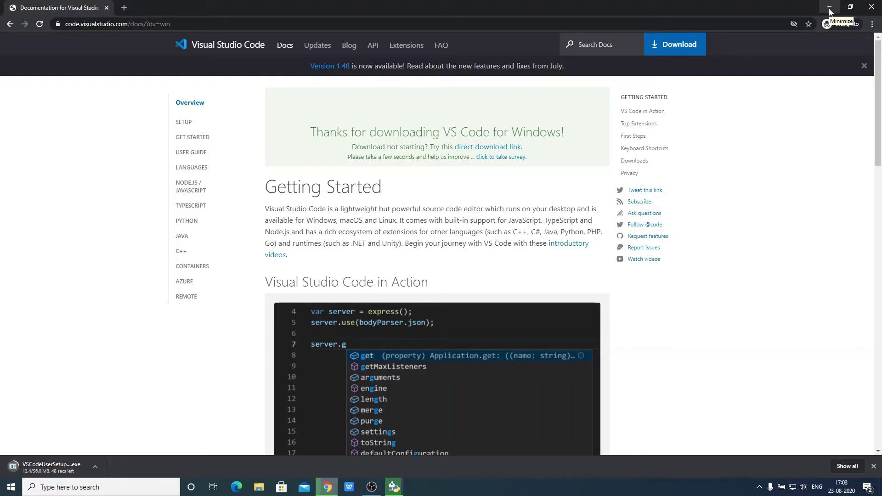
click(830, 11)
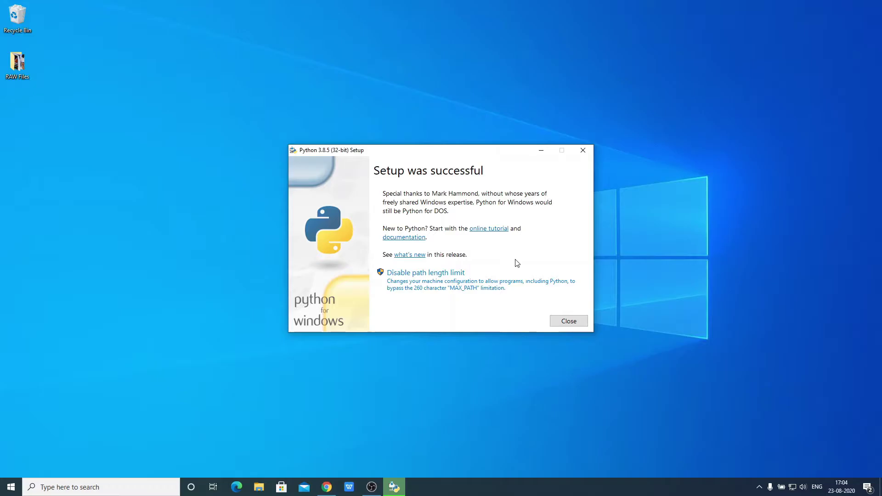
Close the Python setup, find Python 3.8 (32-bit) through Windows search, and open its console near the middle of the desktop
click(570, 321)
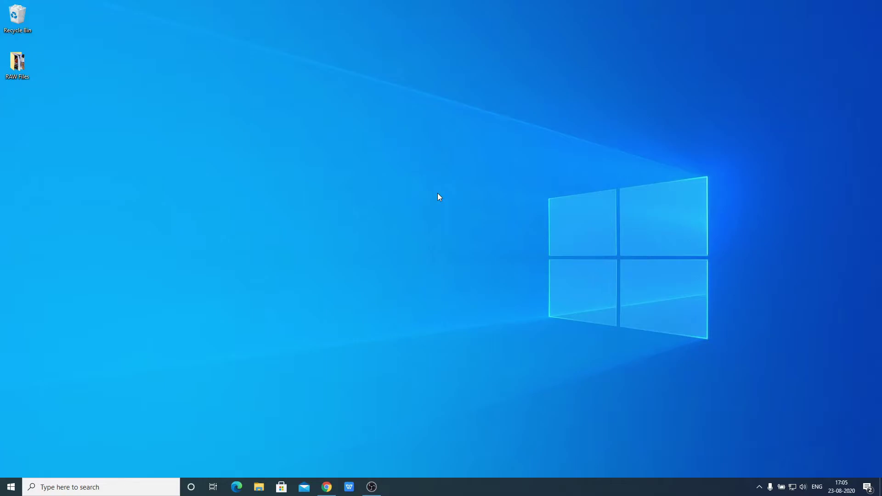
click(55, 486)
text(python)
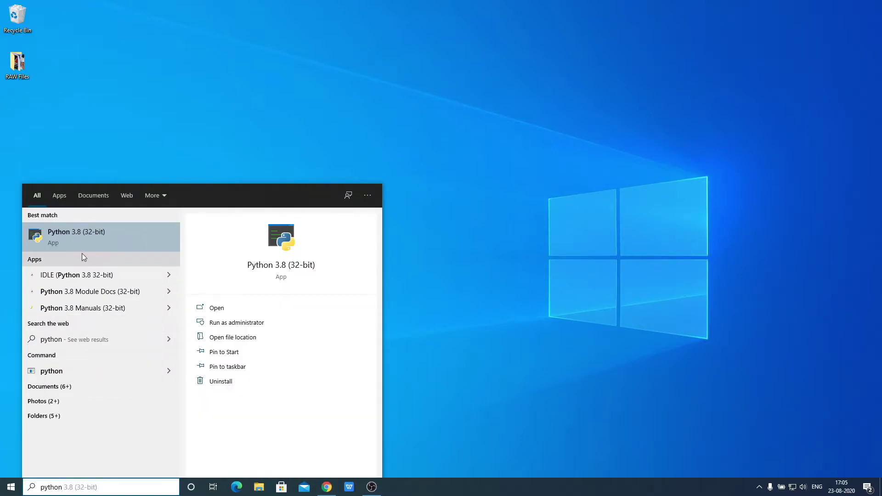
click(90, 242)
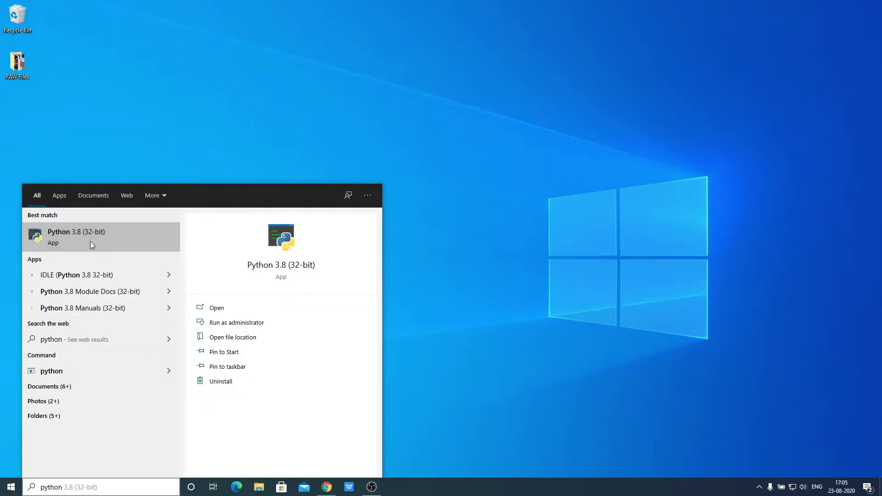
drag(338, 92, 426, 95)
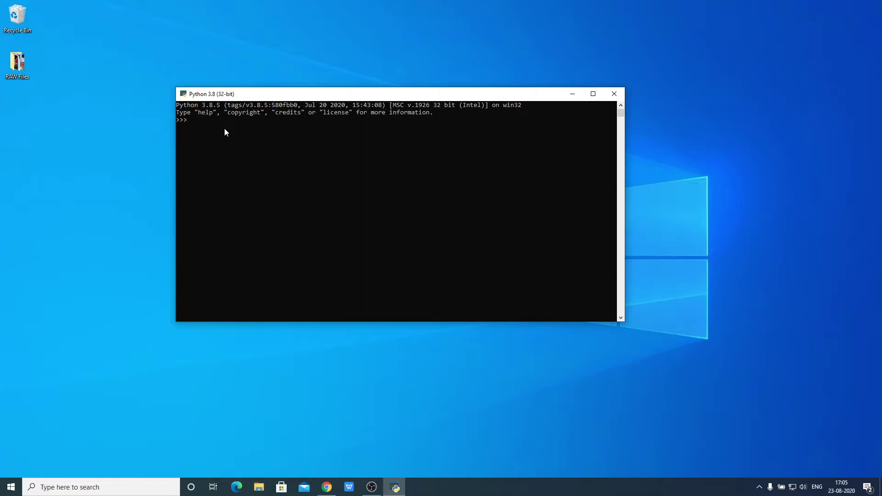
Run a short print statement in the Python console to test the installation, and close the console
text(pr)
text(orld!)
key(End)
text(;)
key(Return)
click(613, 98)
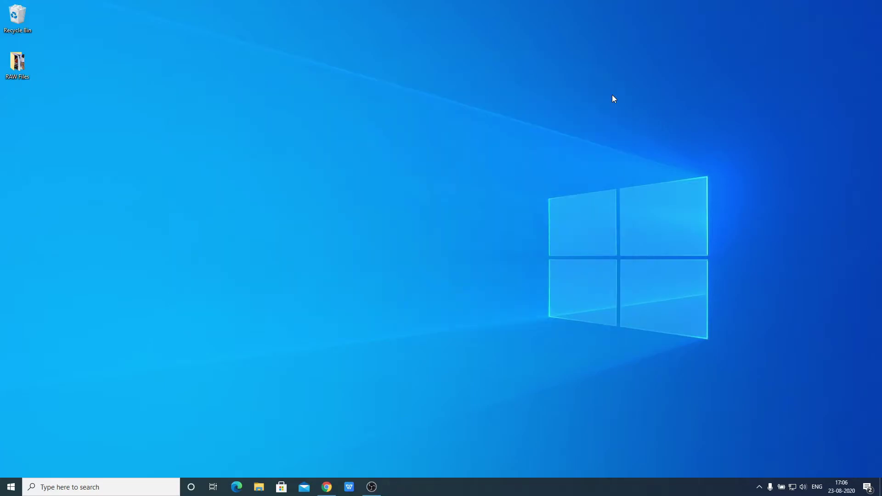
Switch to Chrome, launch the downloaded VSCodeUserSetup installer, and minimize the browser
click(327, 487)
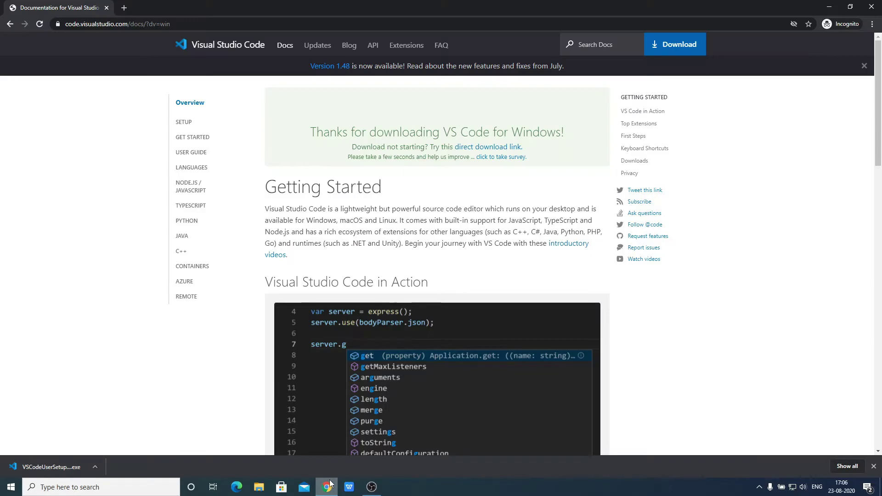
click(97, 467)
click(118, 408)
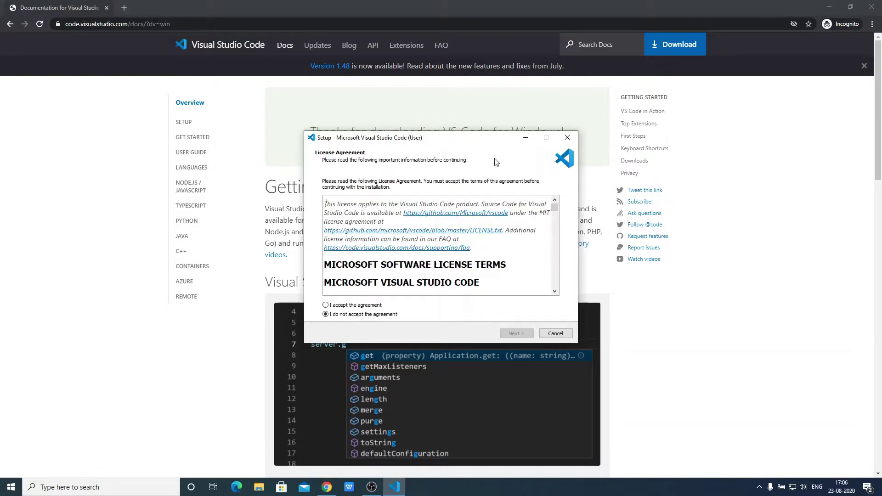
click(829, 6)
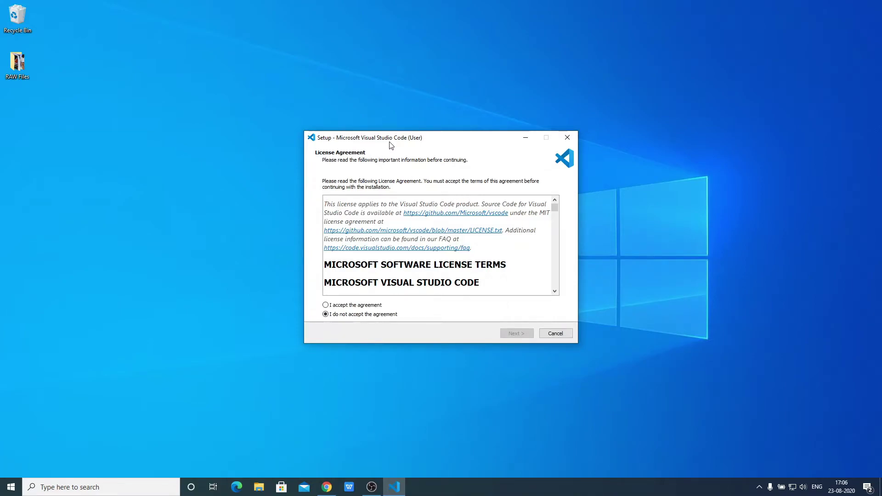
Accept the Visual Studio Code license agreement and keep the default destination folder for the installation
click(327, 306)
click(526, 332)
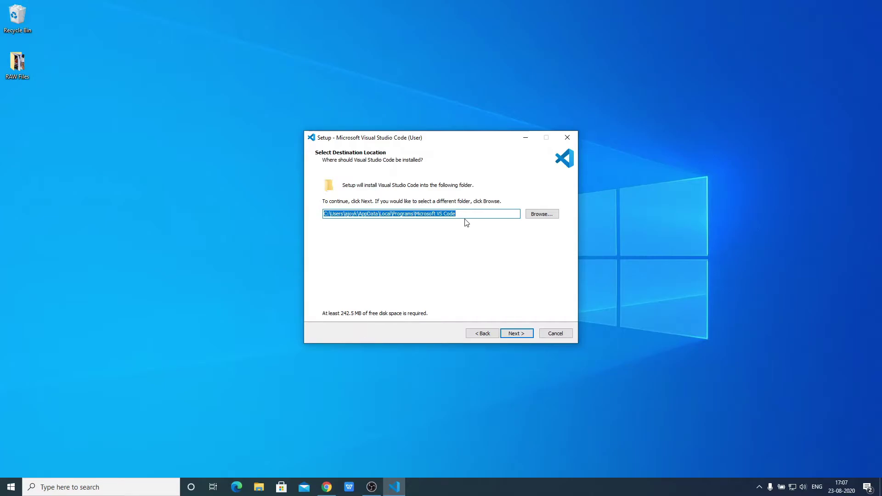
click(536, 218)
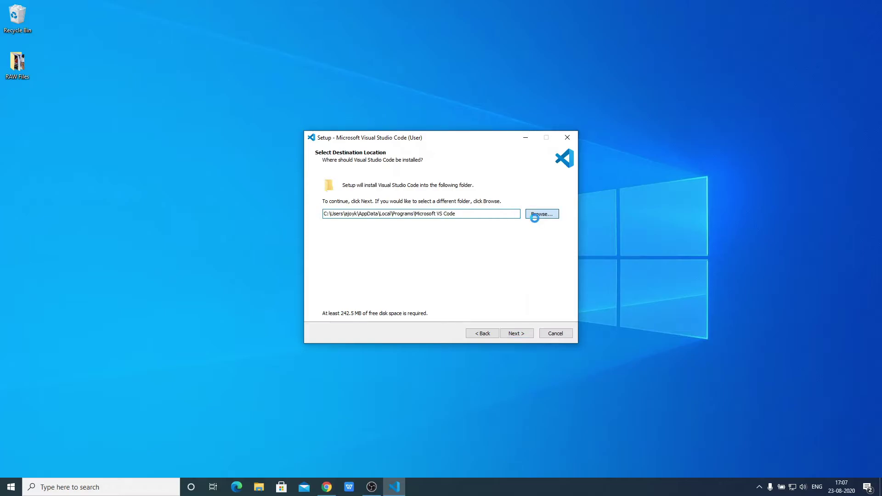
click(490, 329)
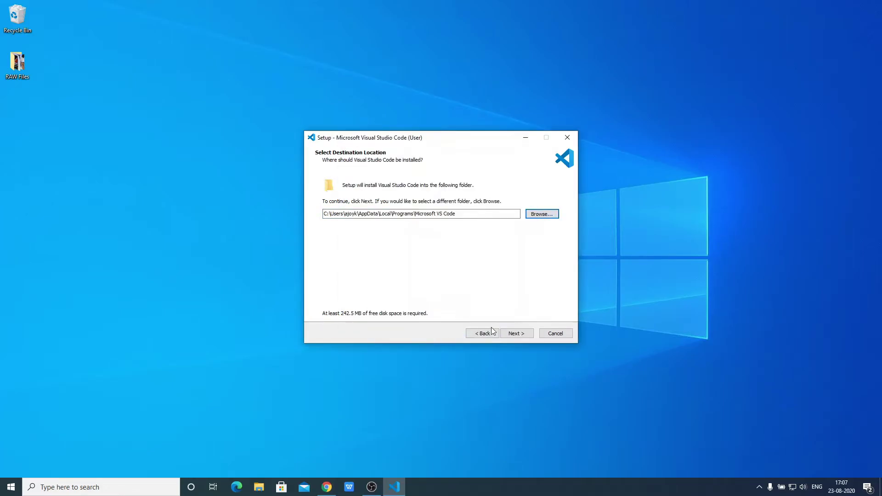
click(517, 334)
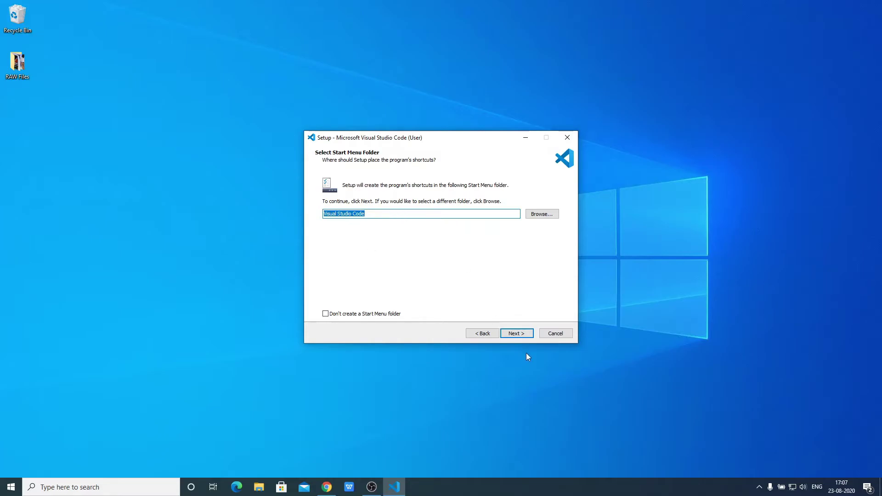
Keep the default Start Menu folder and add a desktop icon to the additional installation tasks
click(522, 335)
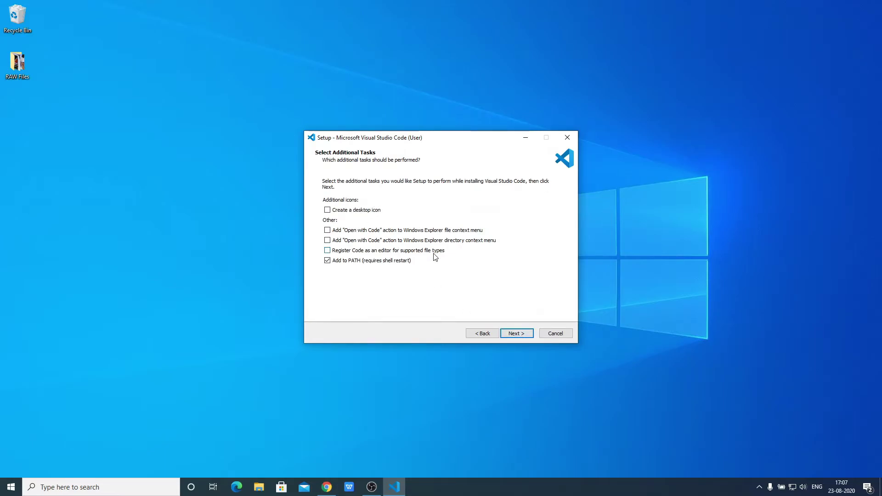
click(328, 211)
click(516, 334)
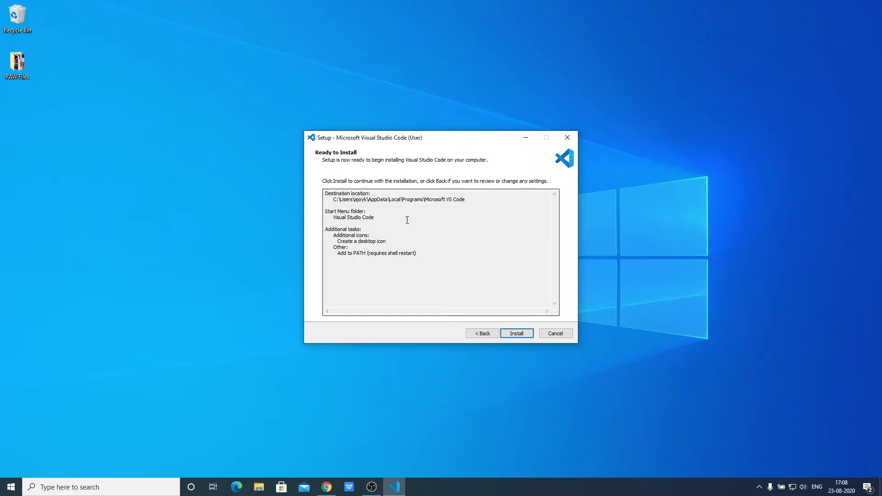
Review the chosen setup options, install Visual Studio Code, and finish the wizard with the launch option enabled
drag(375, 218, 340, 217)
click(350, 229)
double_click(347, 235)
click(399, 243)
click(339, 254)
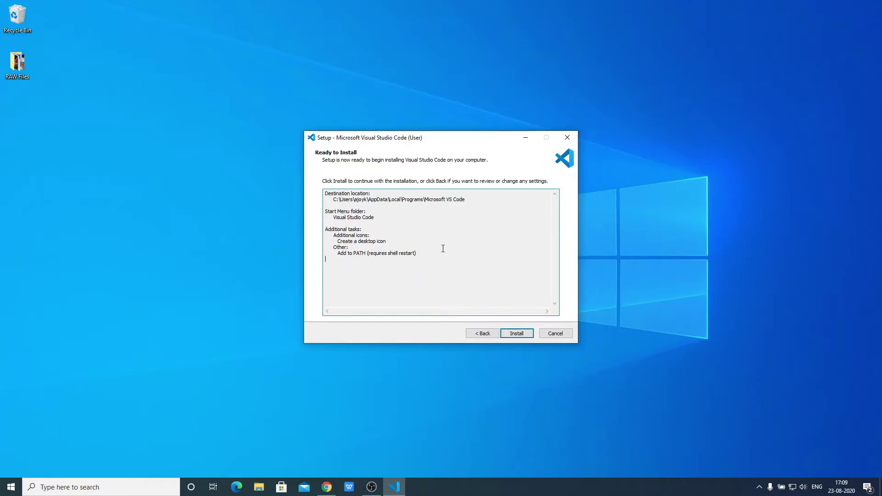
click(506, 336)
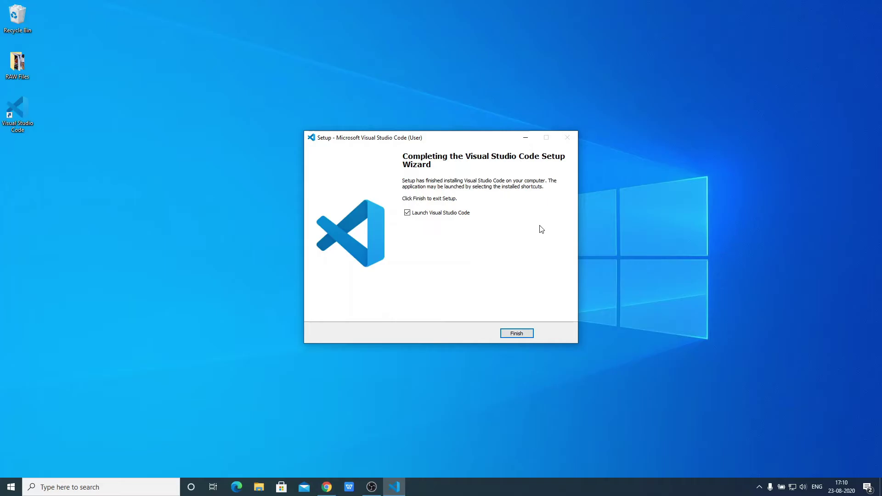
click(526, 336)
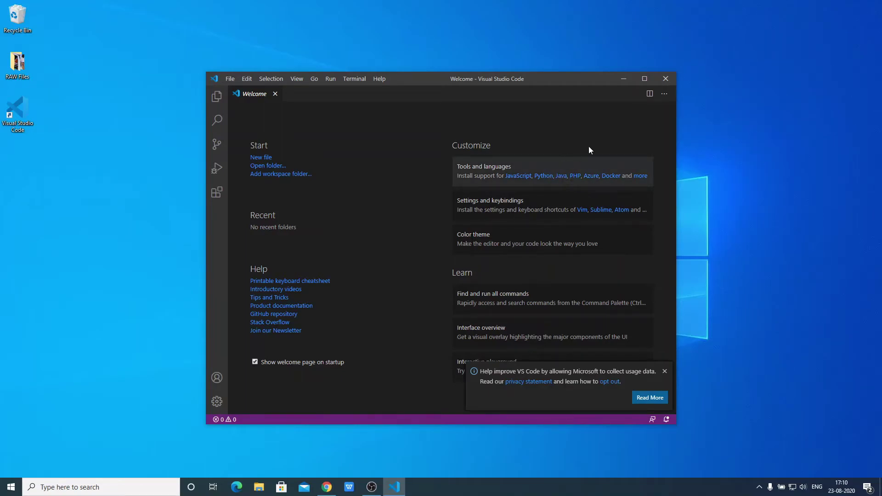
Maximize the editor window, dismiss the usage data notification, and close the Welcome page
click(647, 79)
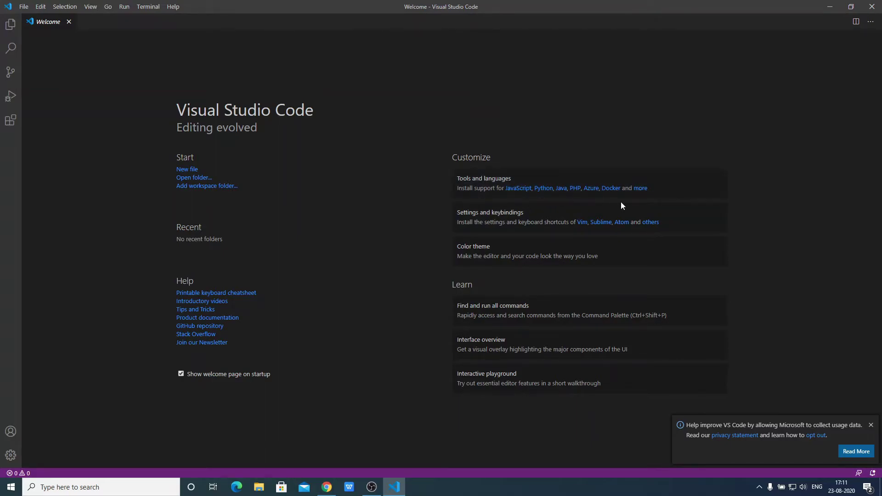
click(871, 425)
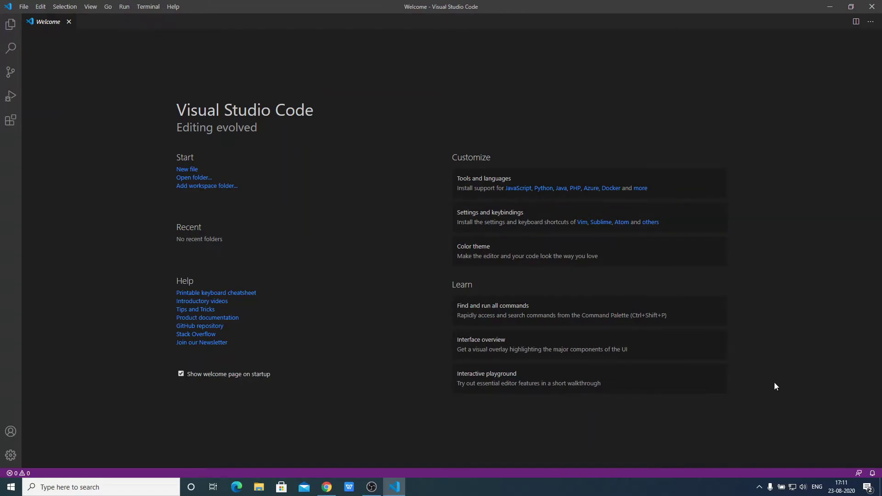
click(68, 22)
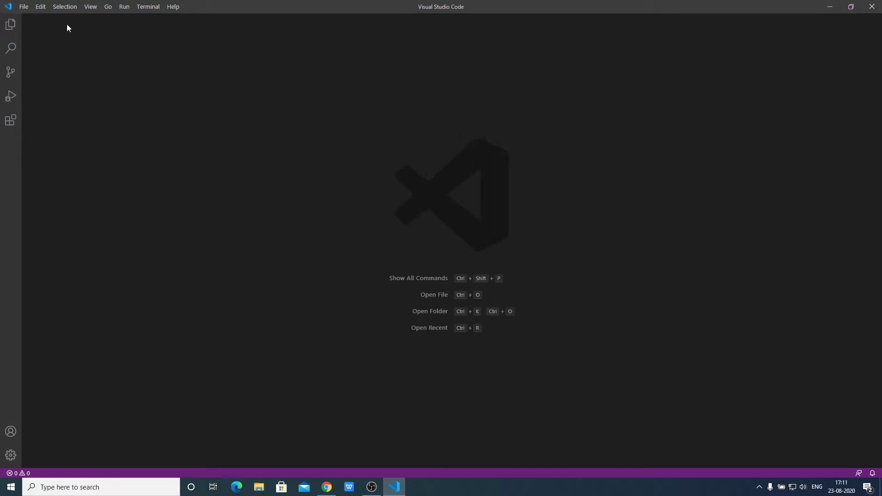
Examine the available editor commands and the Explorer, Search, Source Control, and Run views
click(24, 6)
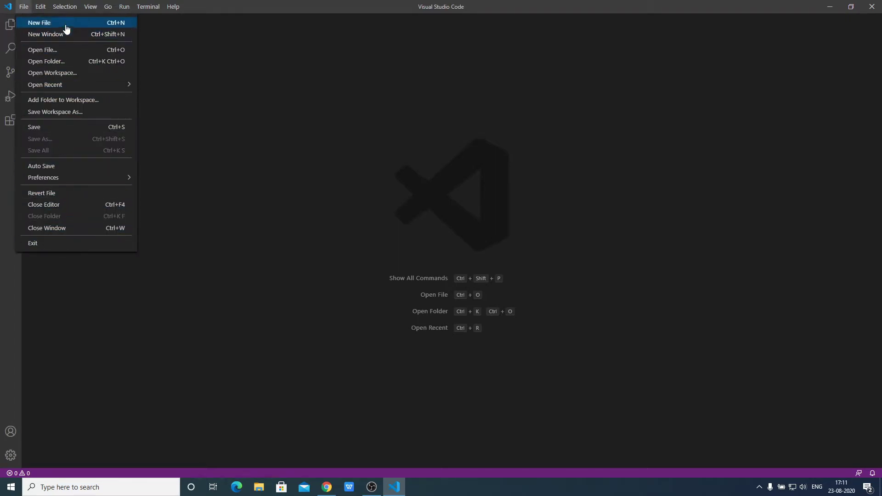
mouse_move(45, 11)
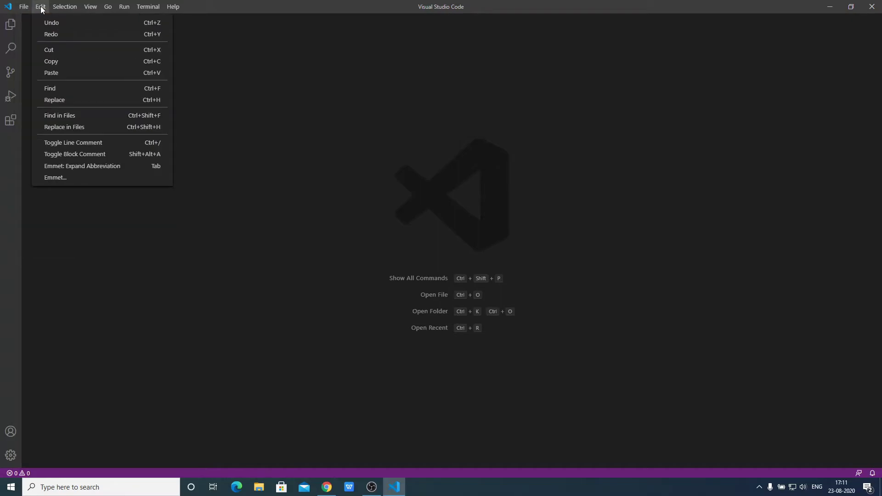
mouse_move(86, 10)
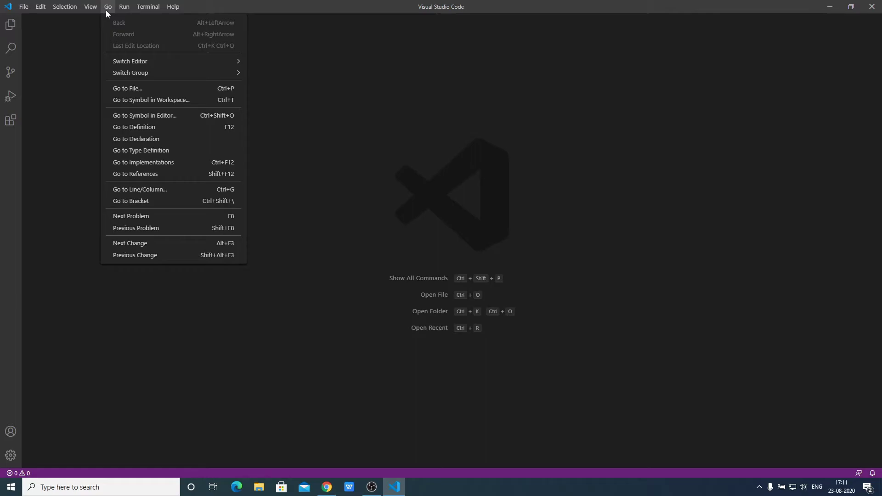
mouse_move(122, 12)
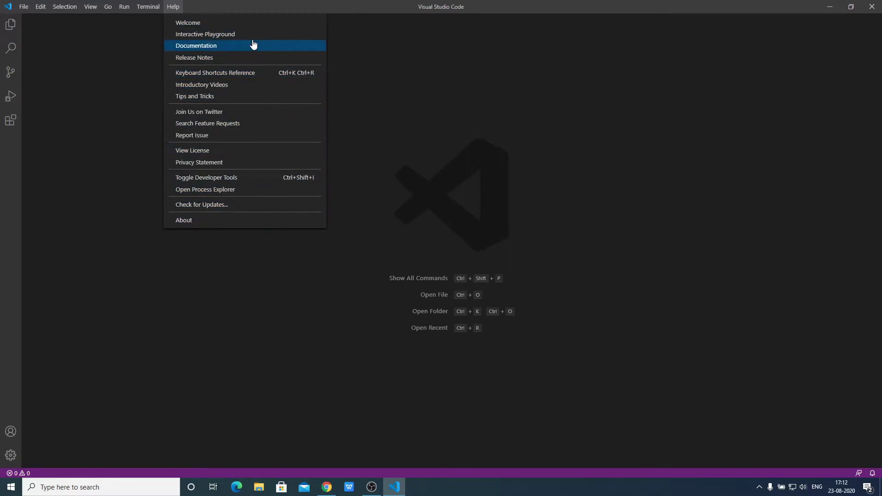
click(8, 28)
click(8, 28)
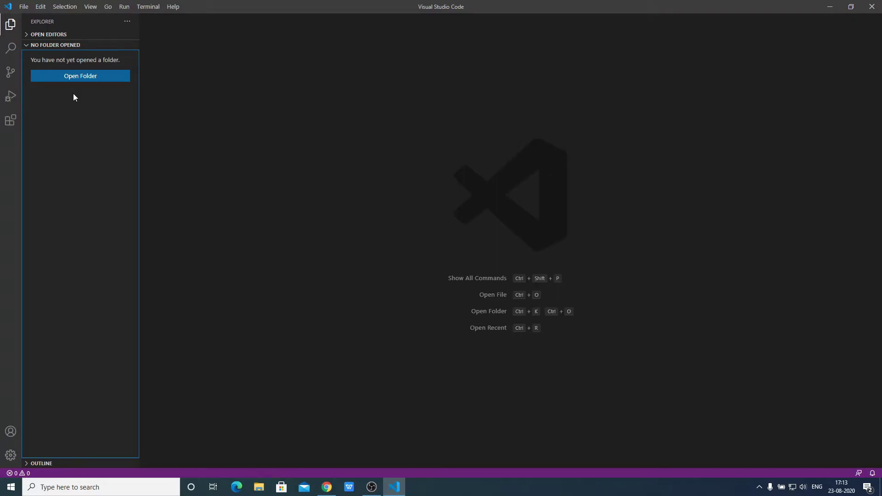
key(ctrl+shift+f)
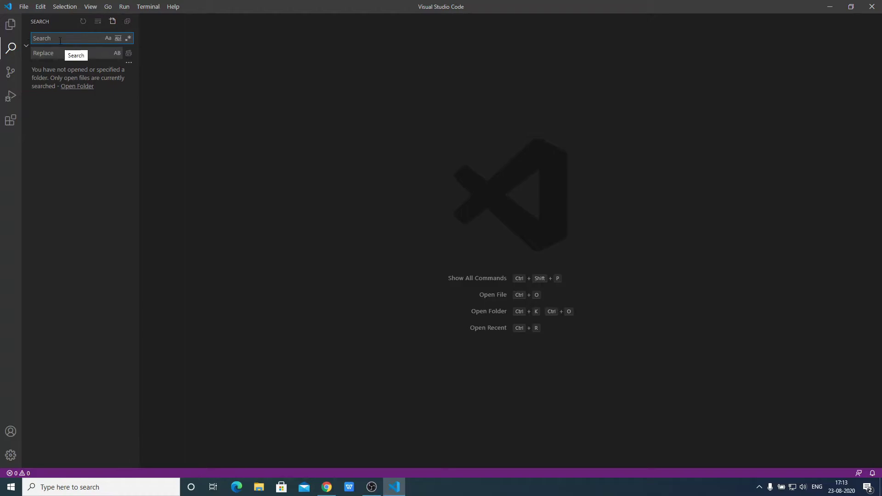
click(62, 55)
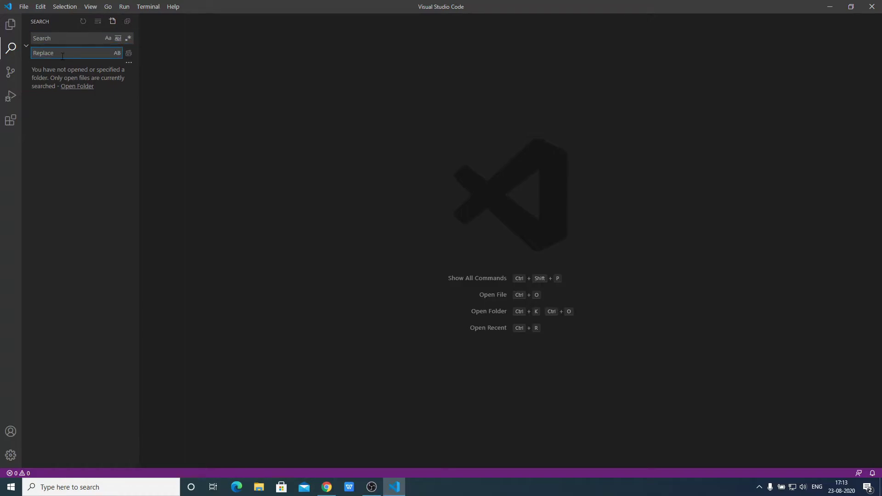
click(62, 40)
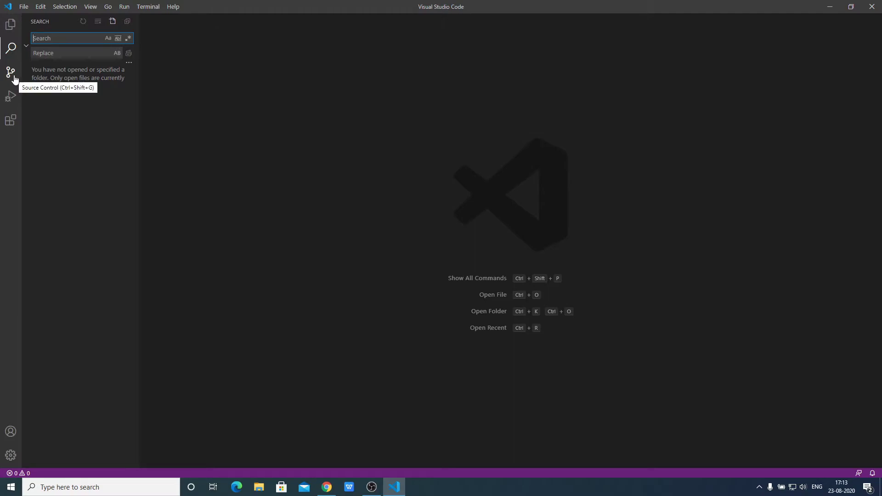
click(10, 73)
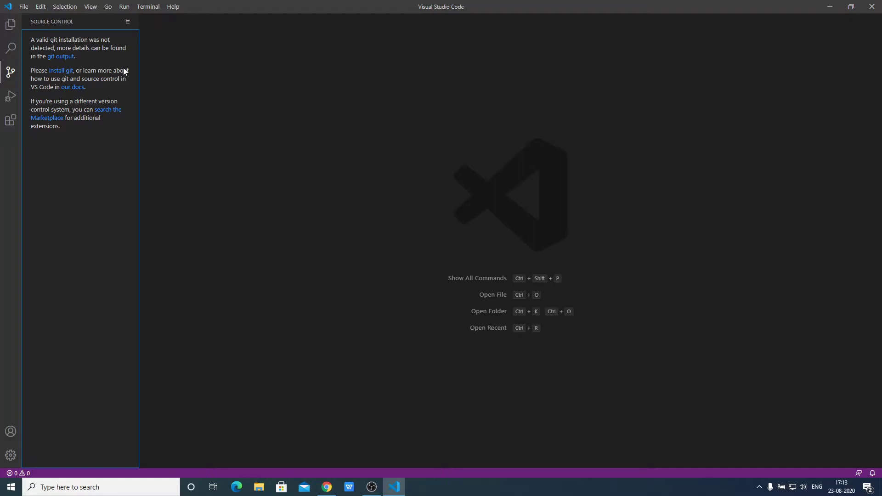
click(11, 97)
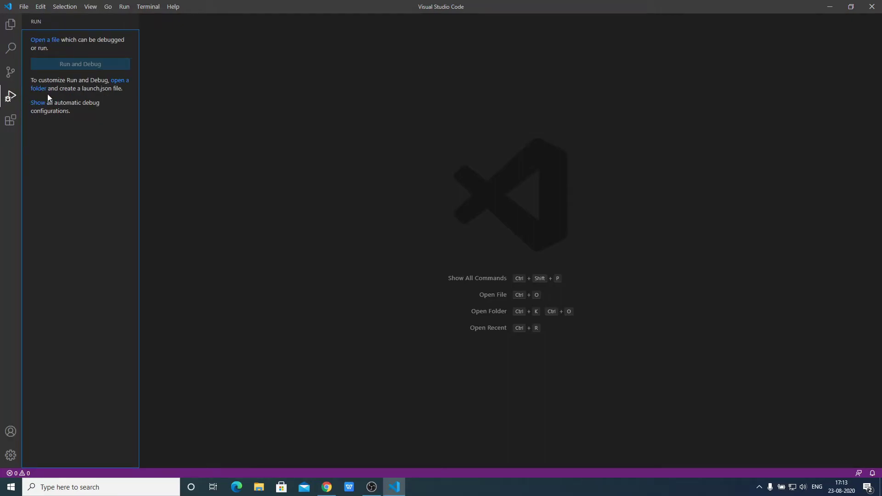
Search the extensions marketplace for "python", review the details of Microsoft's Python extension, and install it
click(19, 119)
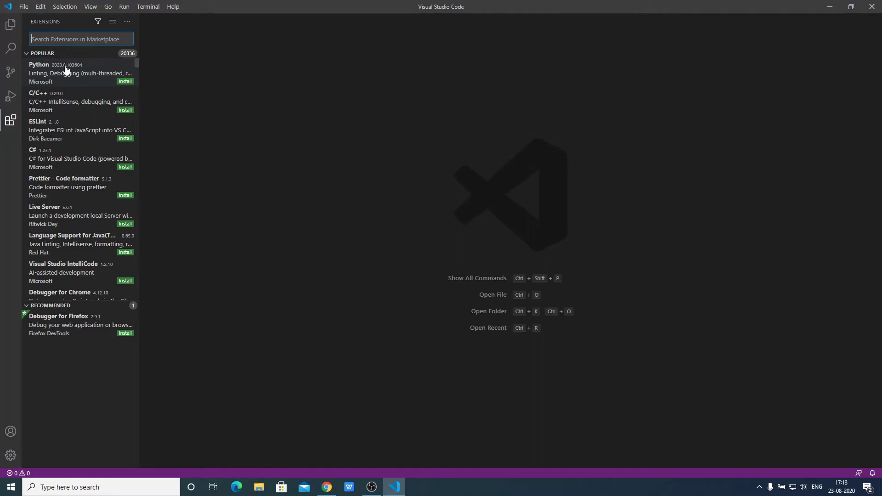
text(python)
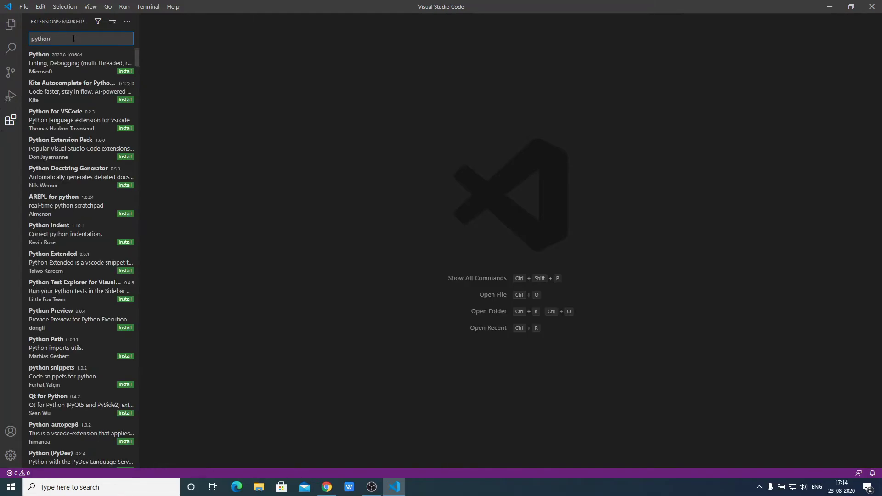
click(66, 71)
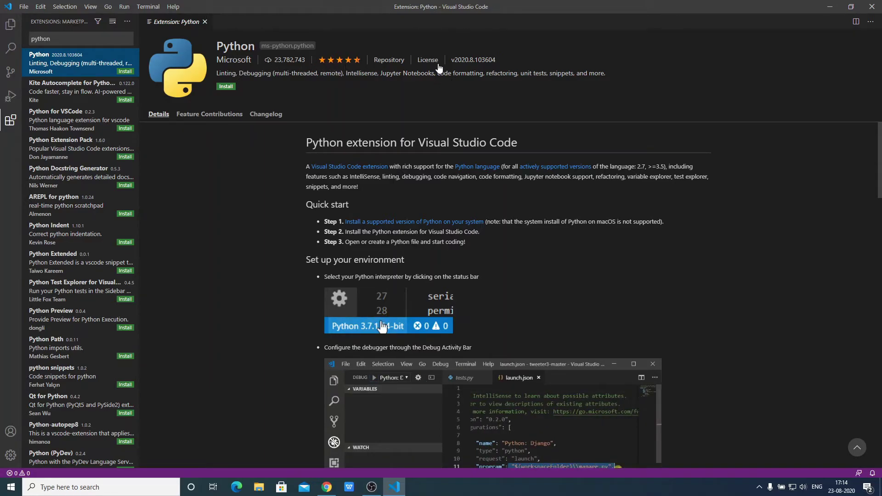
scroll(542, 147, down, 6)
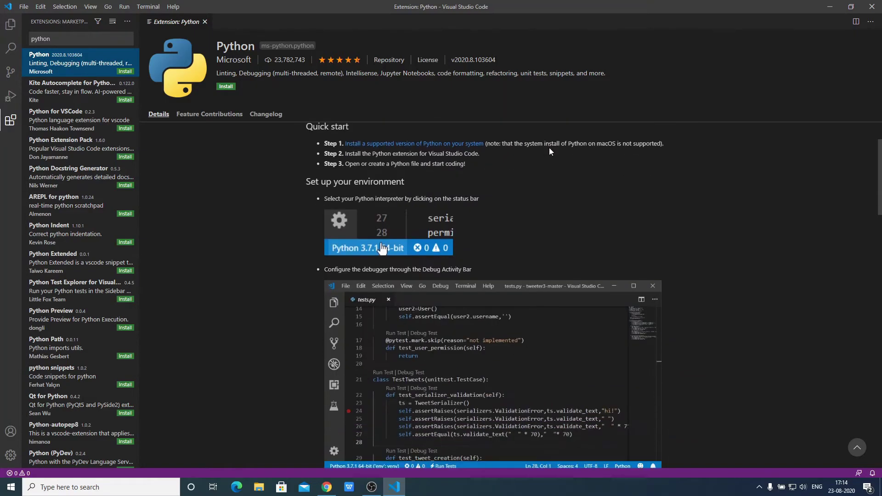
scroll(548, 147, down, 10)
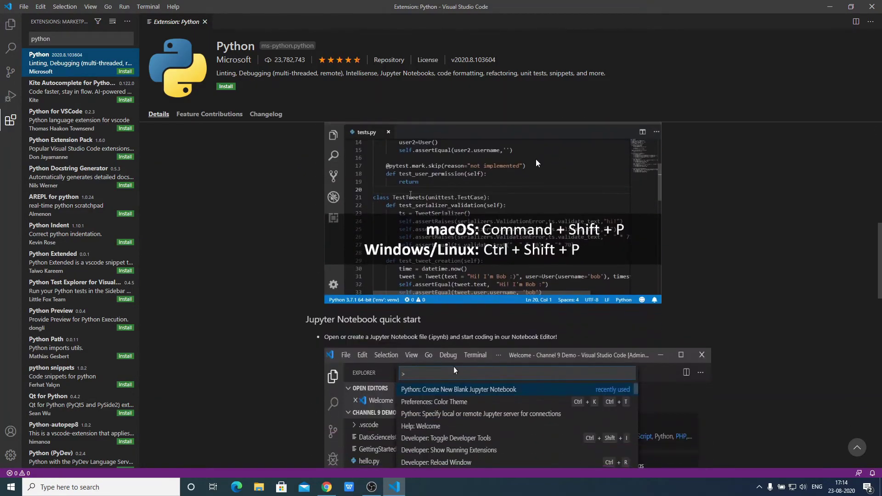
scroll(526, 184, up, 16)
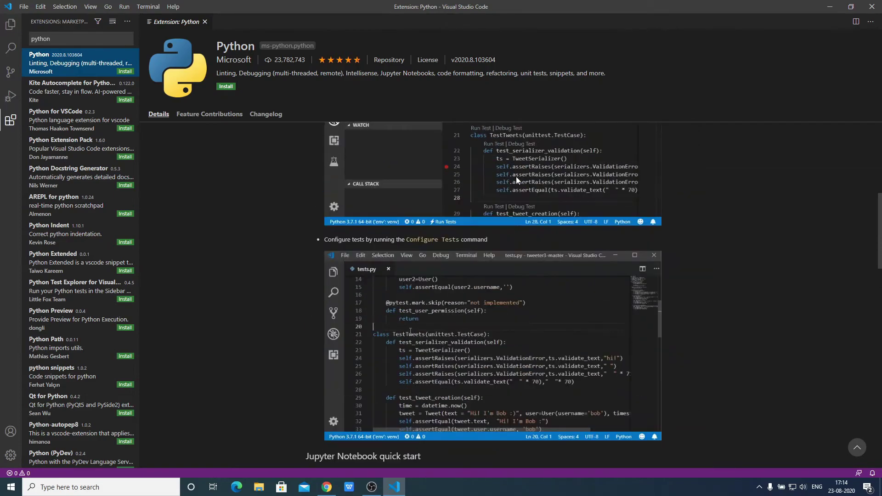
click(233, 87)
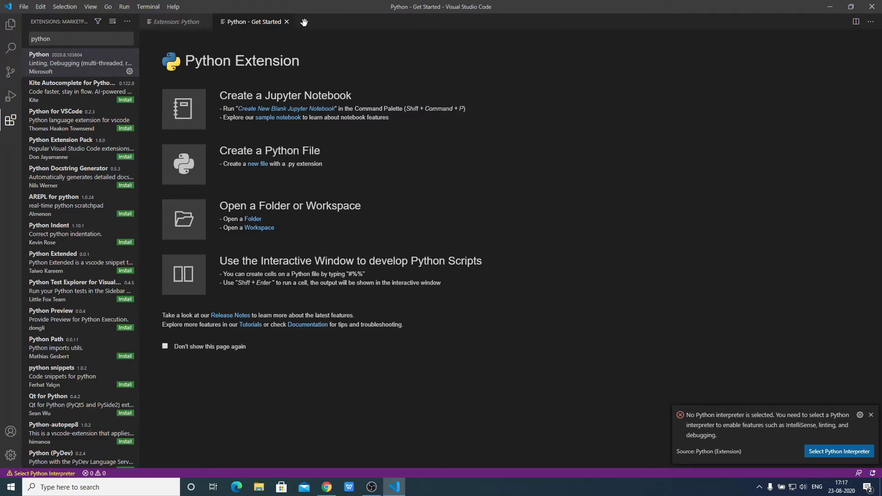
Close the Python Get Started and extension pages, and return to the file explorer view
click(287, 22)
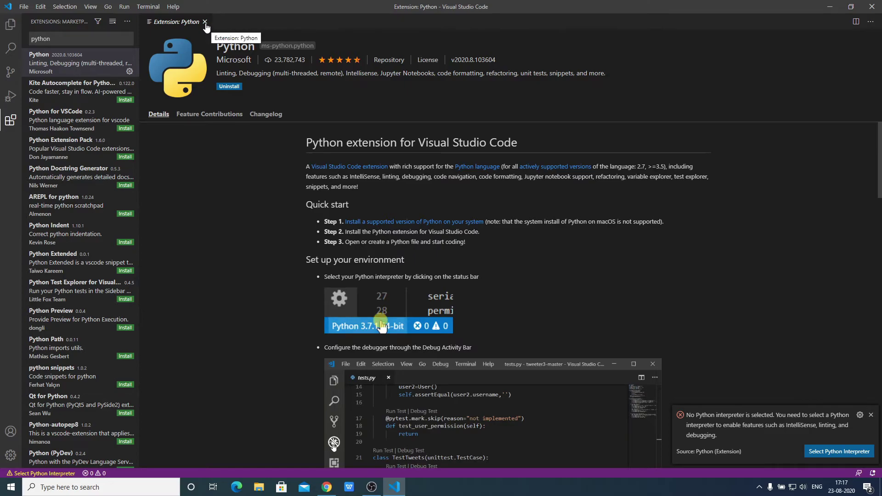
click(205, 22)
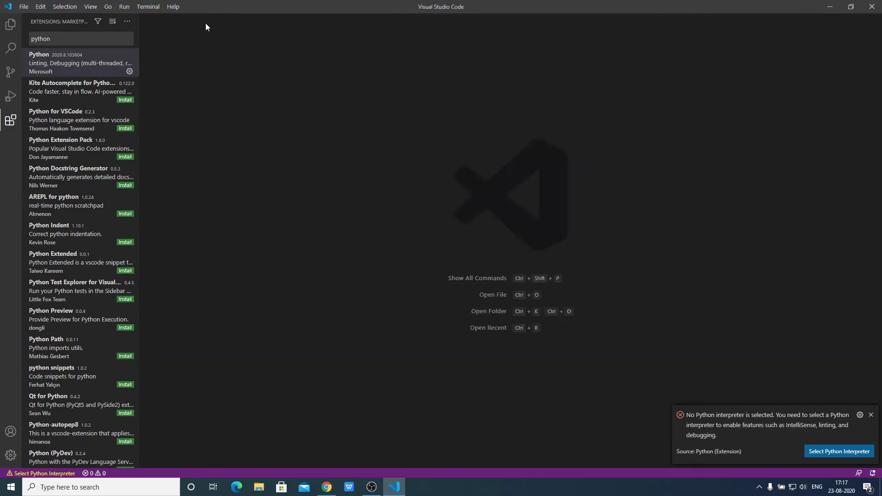
click(10, 25)
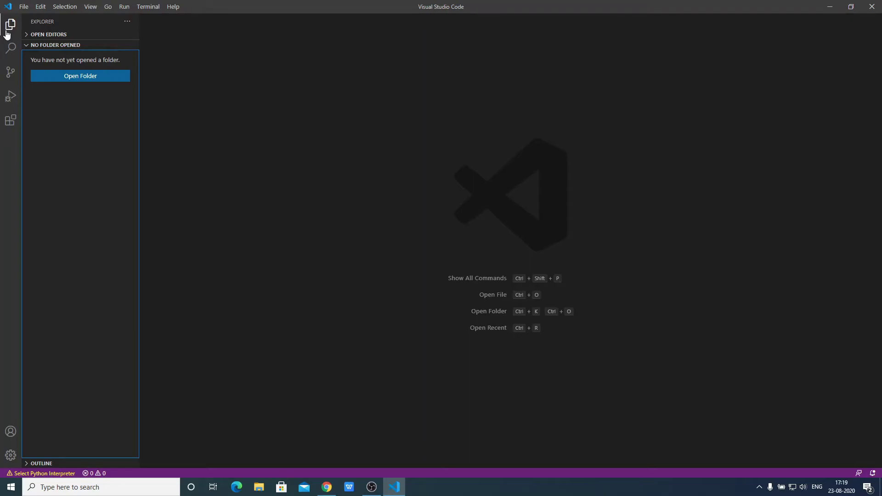
Minimize the editor and create a folder named PythonProject on the desktop
click(830, 7)
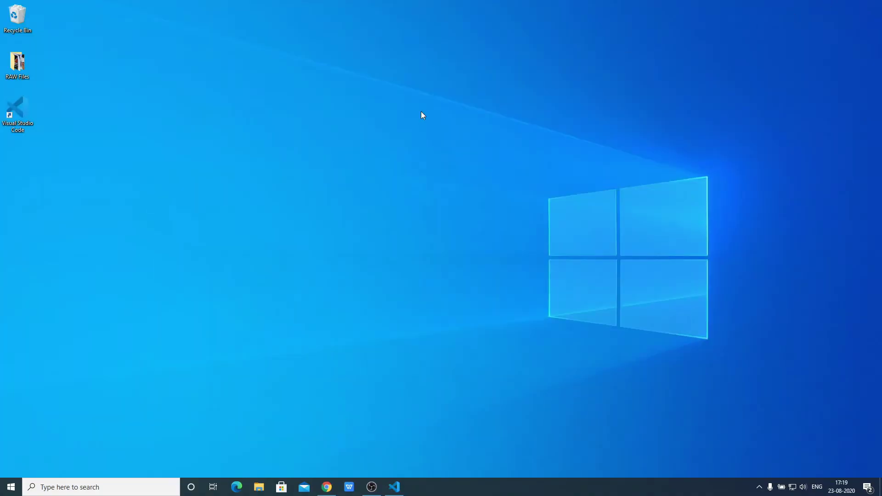
right_click(324, 134)
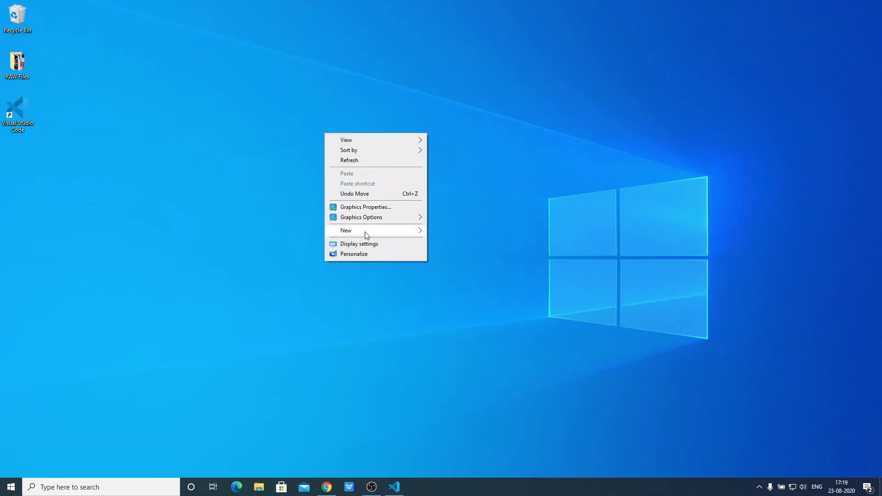
click(429, 232)
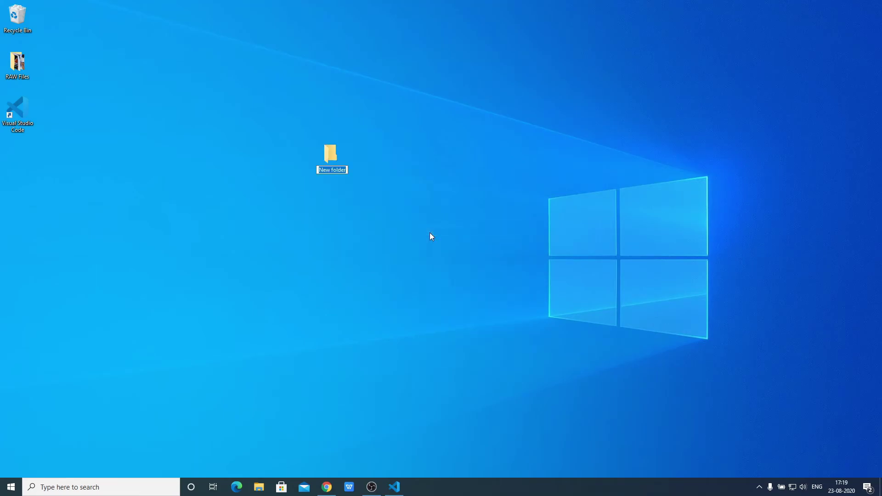
text(PythonProject)
key(Return)
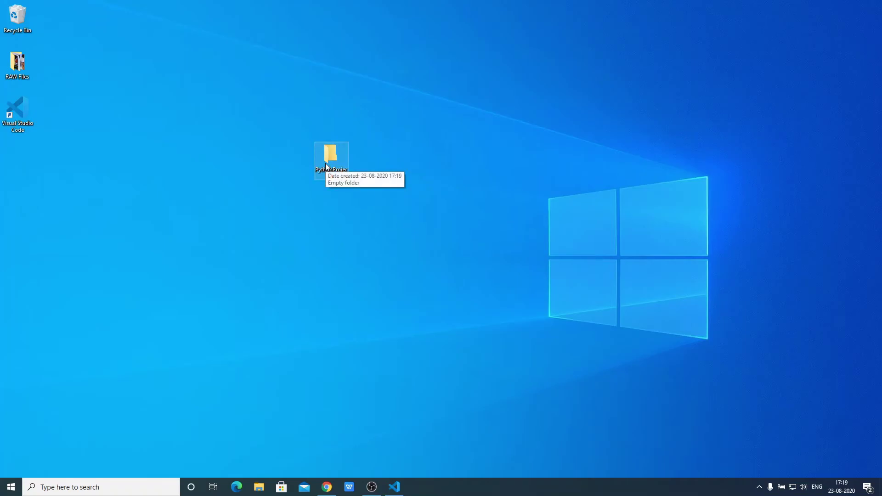
Switch back to Visual Studio Code and open the PythonProject folder from the desktop
click(393, 486)
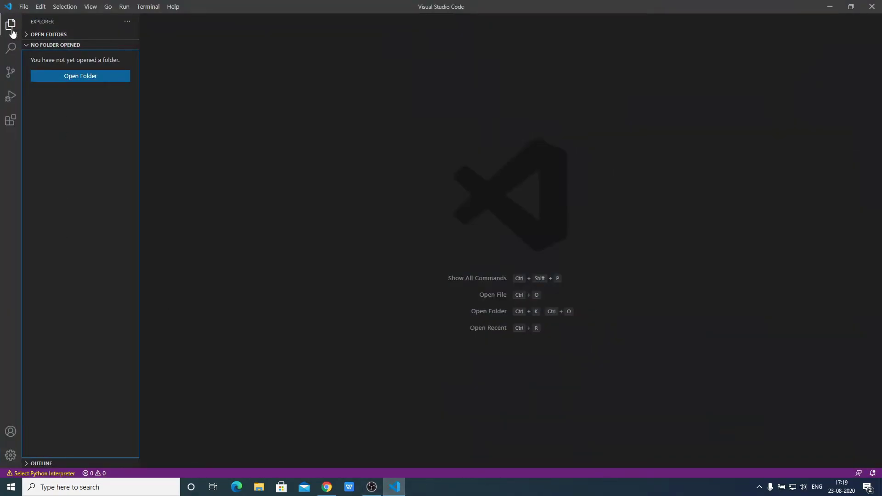
click(111, 76)
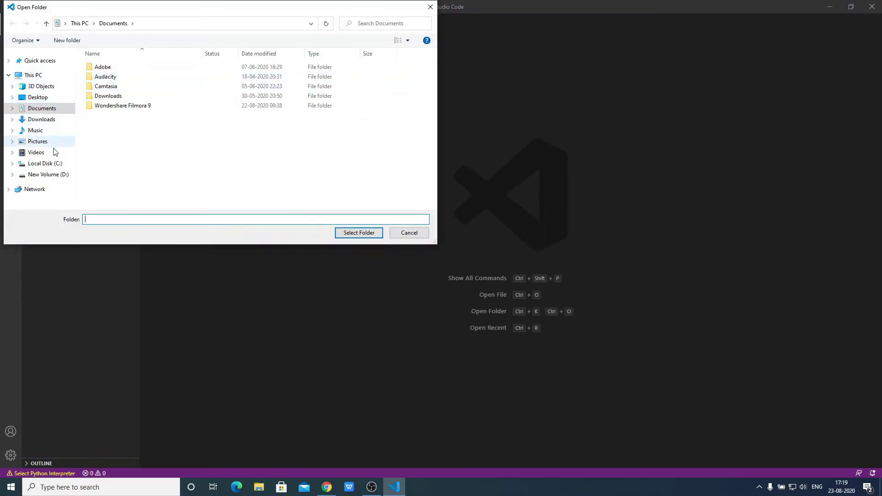
click(37, 98)
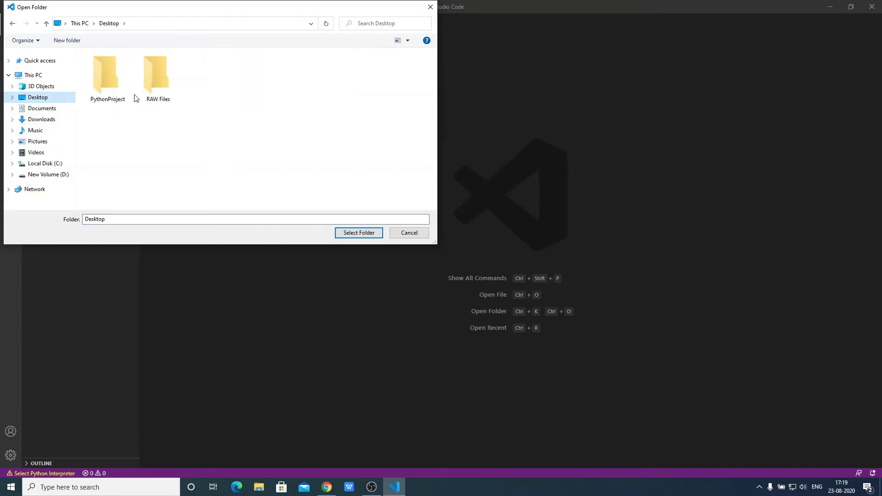
click(123, 100)
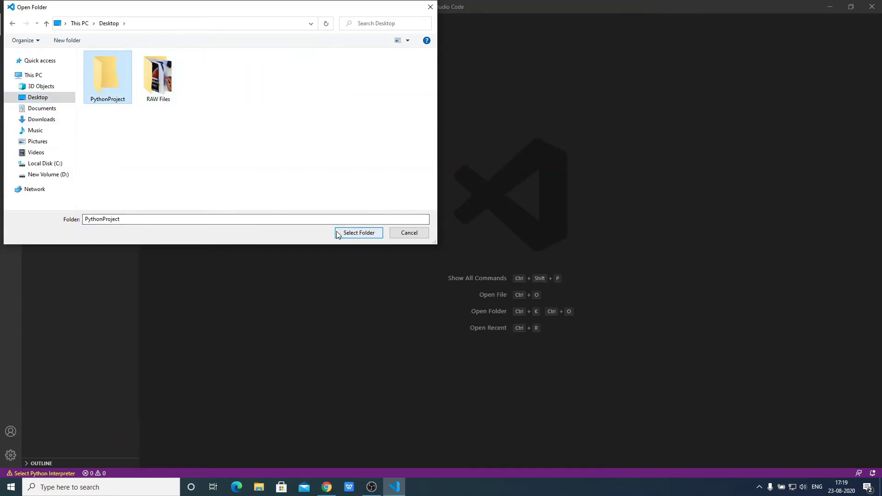
click(359, 233)
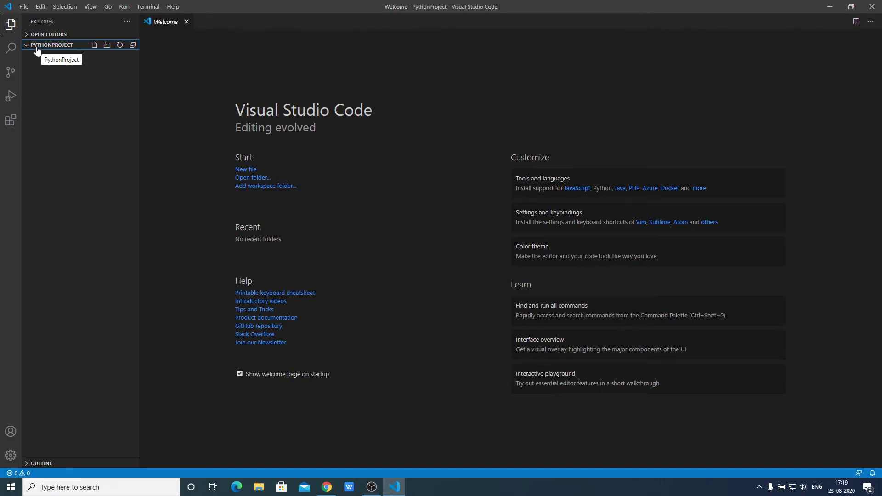
Create a file named hello.py in the PythonProject folder, and check the installed extensions before returning to the file explorer
click(94, 45)
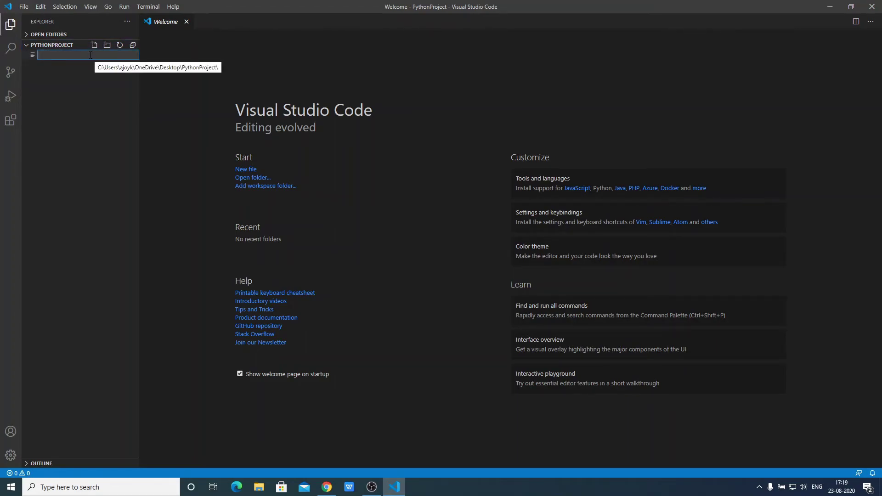
text(he)
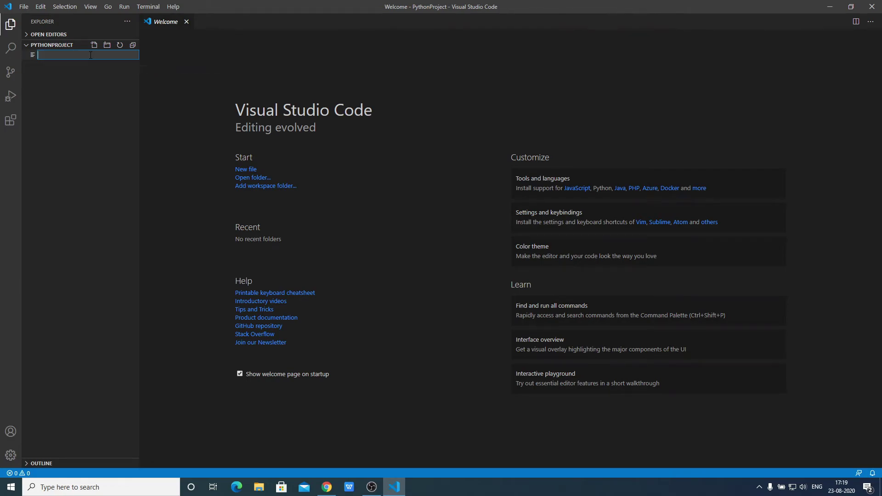
text(llo.py)
key(Return)
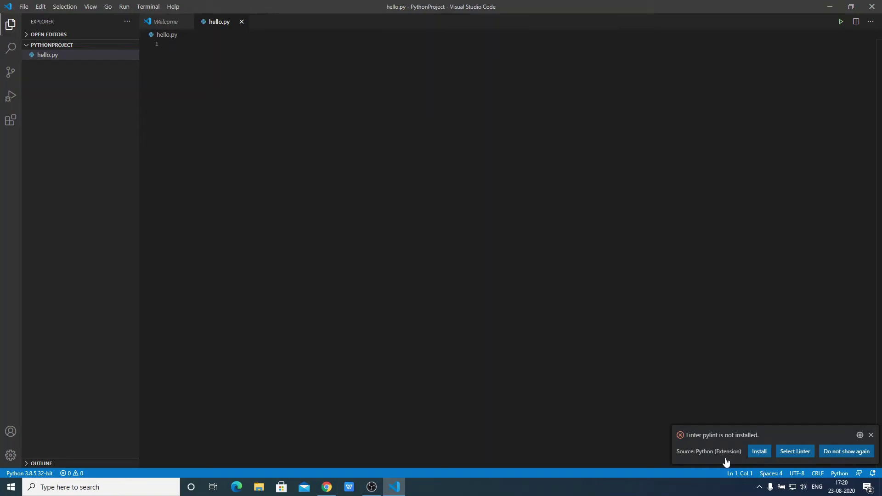
click(9, 124)
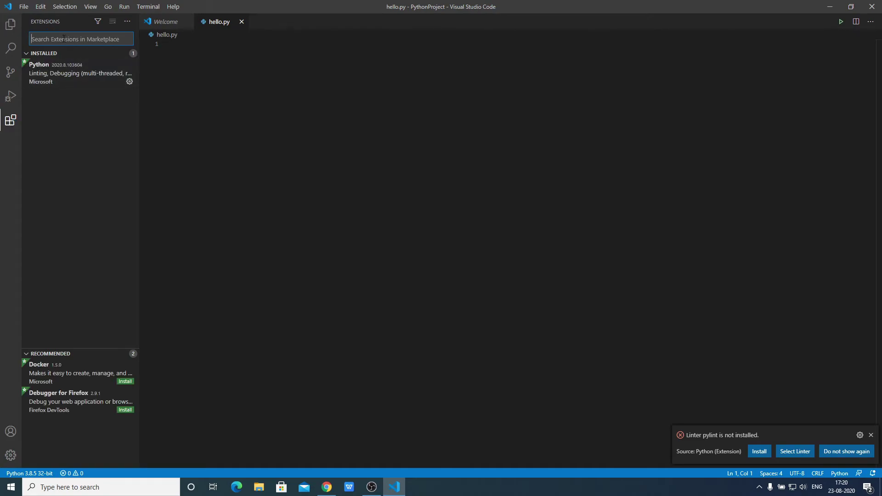
key(ctrl+shift+e)
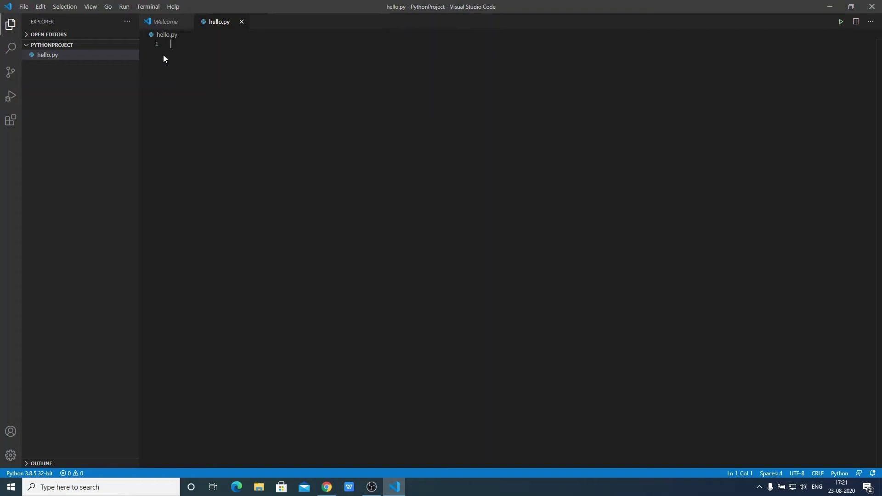
Write print("Hello World!"); on the first line of hello.py and save the file
text(print)
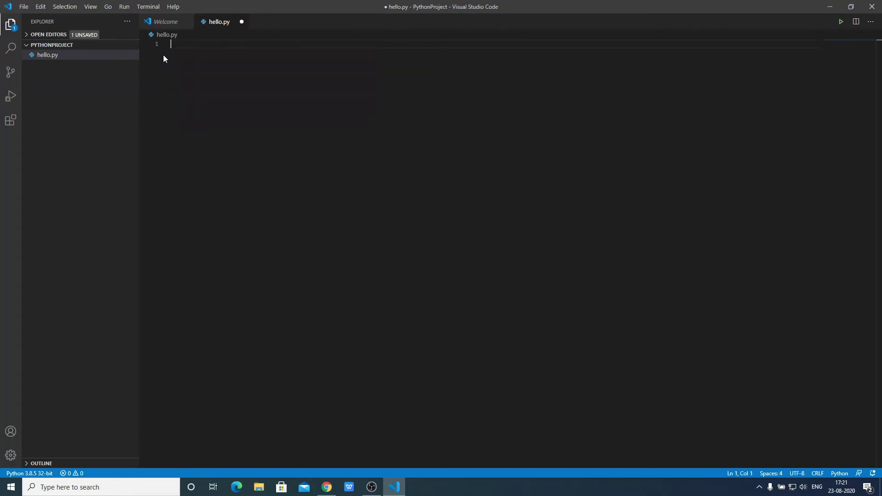
text(()
key(Escape)
text("Hello World!"))
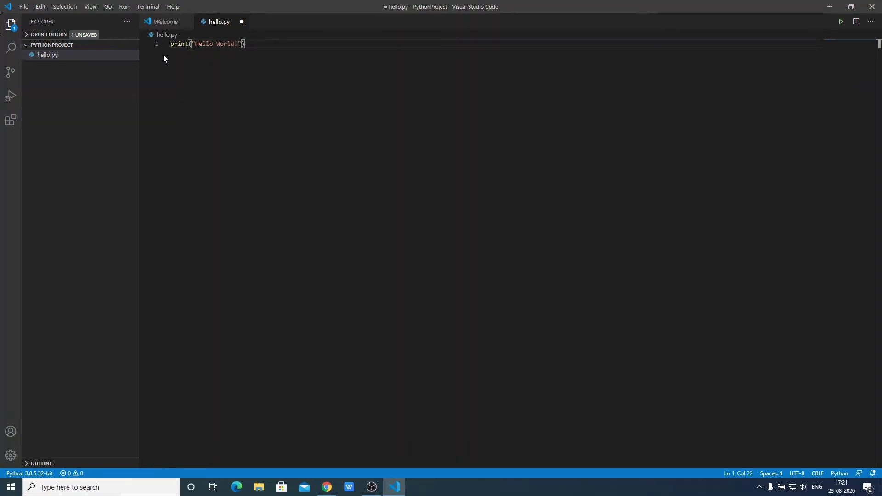
text(;)
click(24, 7)
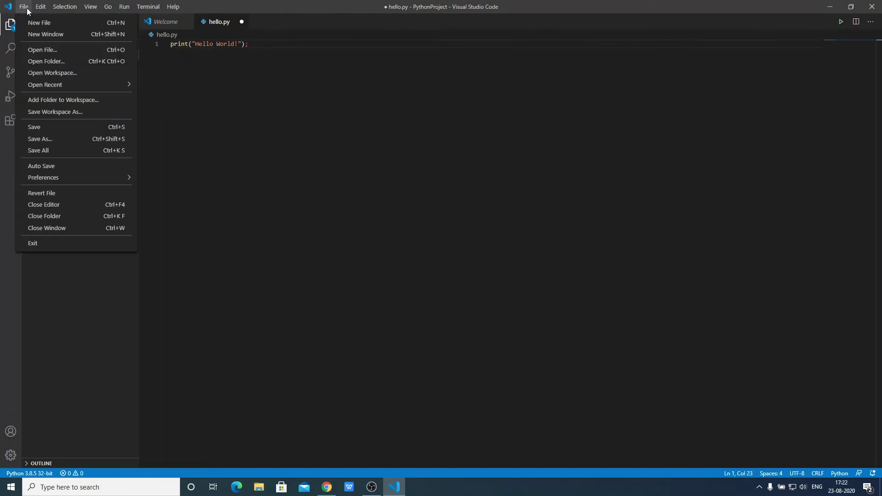
click(75, 127)
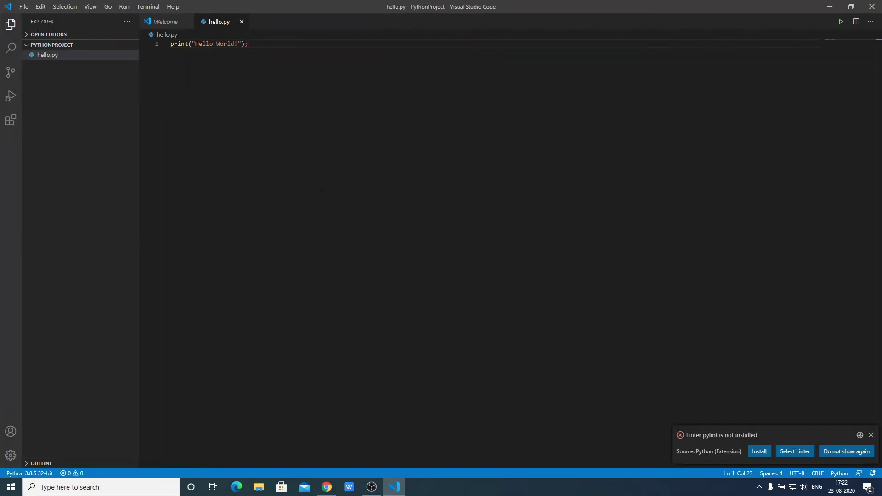
Start a second line in hello.py and run the file, checking its output in the terminal
key(Return)
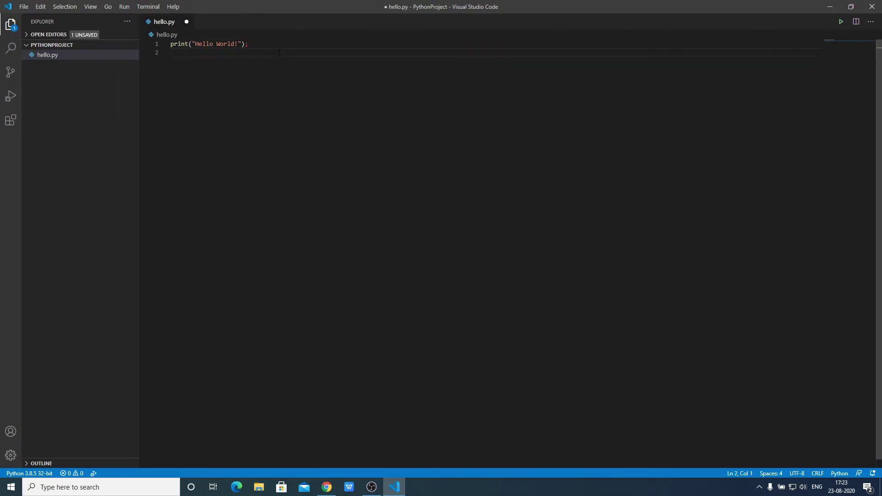
click(841, 23)
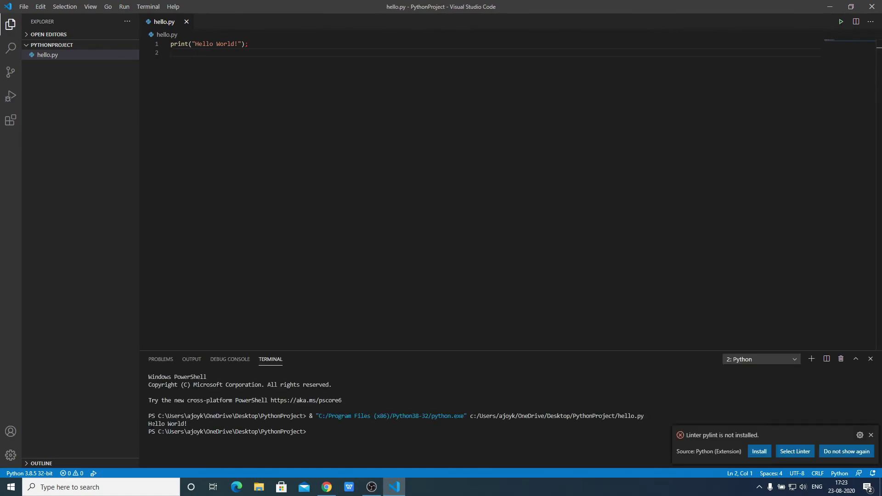
drag(148, 424, 203, 424)
Add print("Thanks for watching this video."); as the second line of hello.py and save the file
click(244, 63)
text(print)
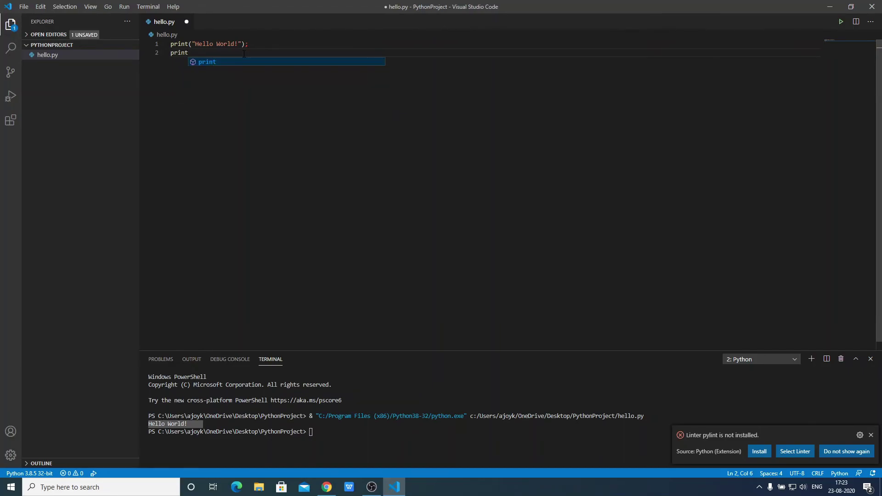
text(()"Thanks for)
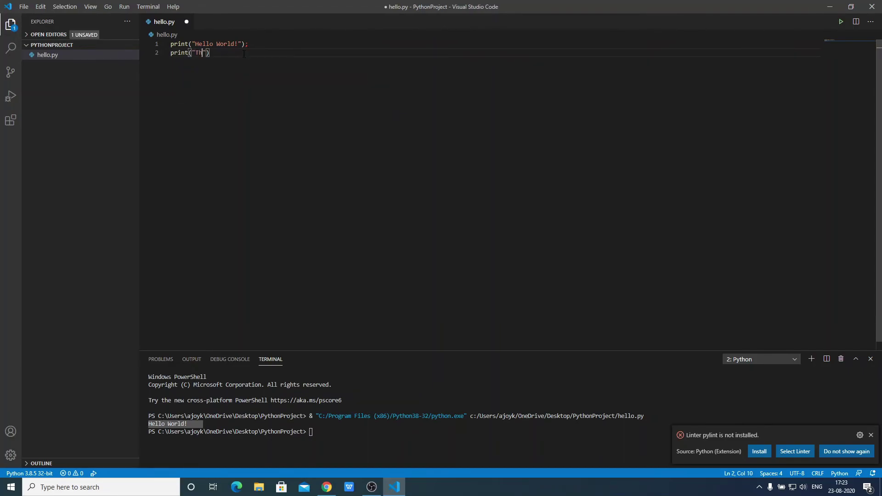
text( watching this videos)
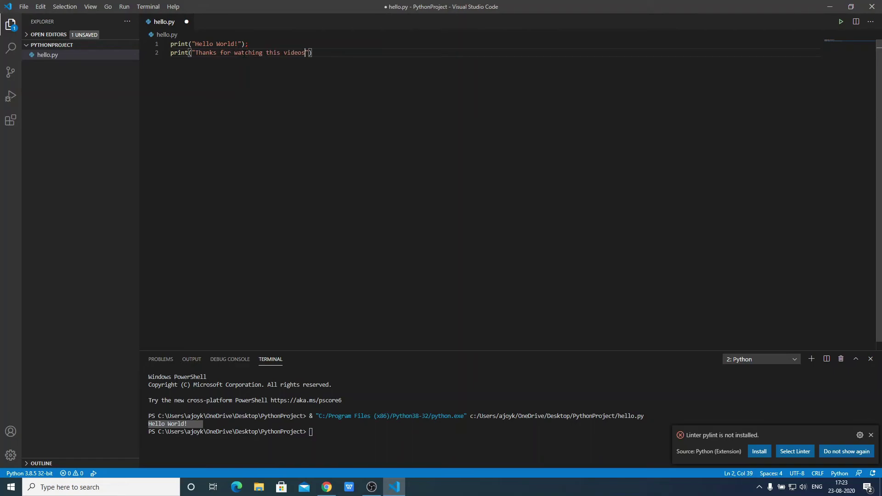
key(BackSpace)
text(.");)
click(24, 8)
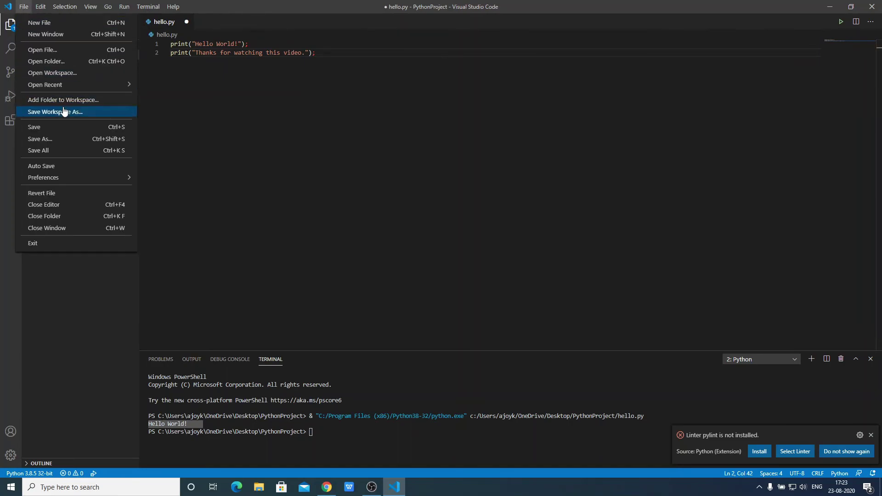
click(75, 128)
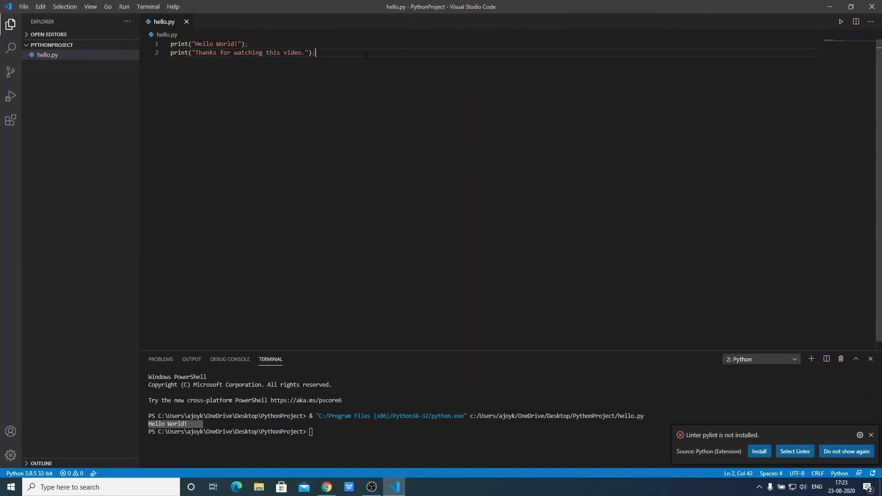
Run hello.py again and check the output of both print statements in the terminal
click(841, 23)
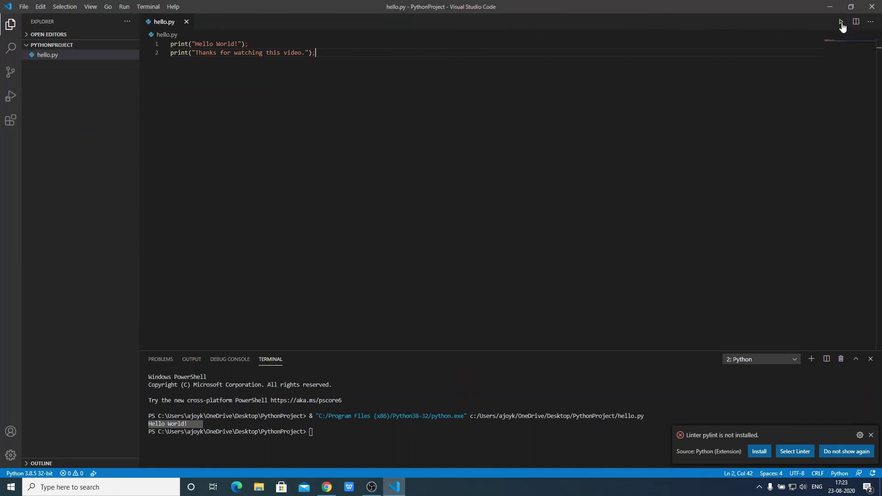
drag(147, 440, 258, 447)
click(154, 447)
click(258, 448)
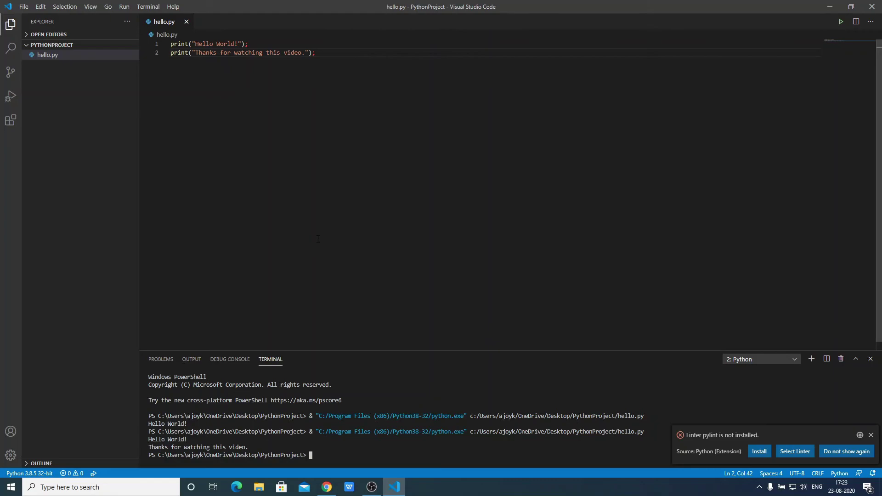
Debug hello.py with the Python File configuration and check the printed lines in the terminal
click(12, 97)
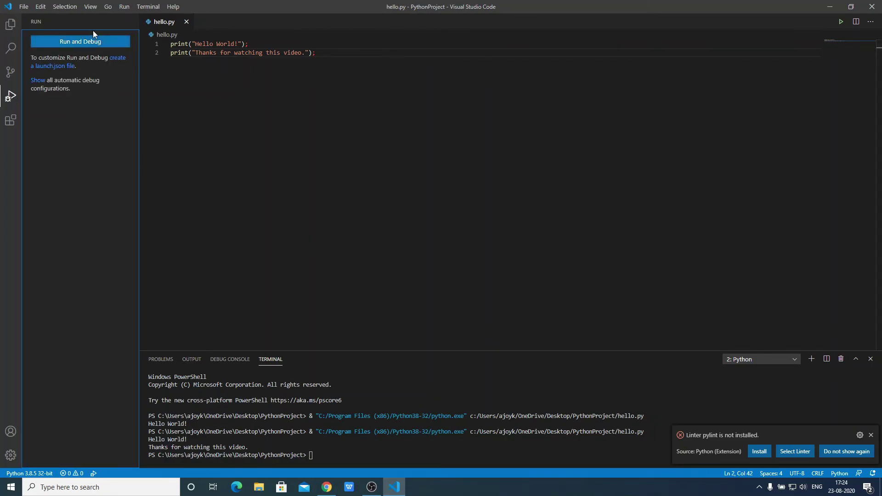
click(72, 45)
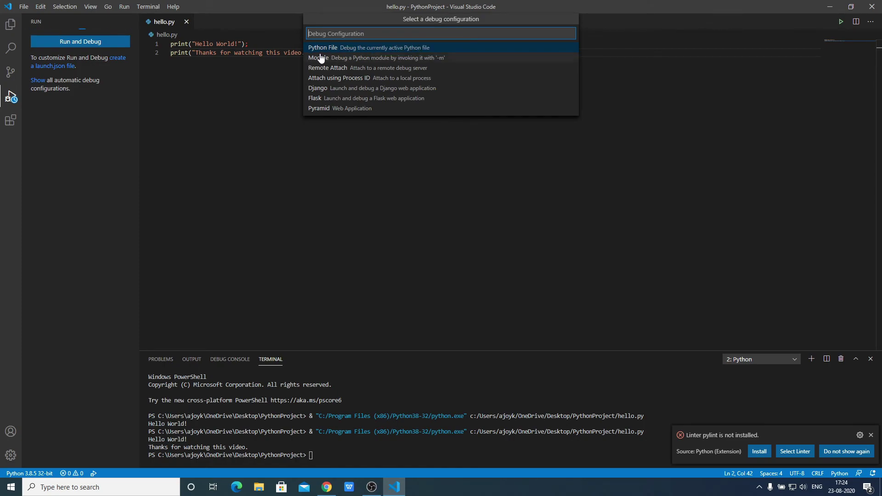
click(407, 49)
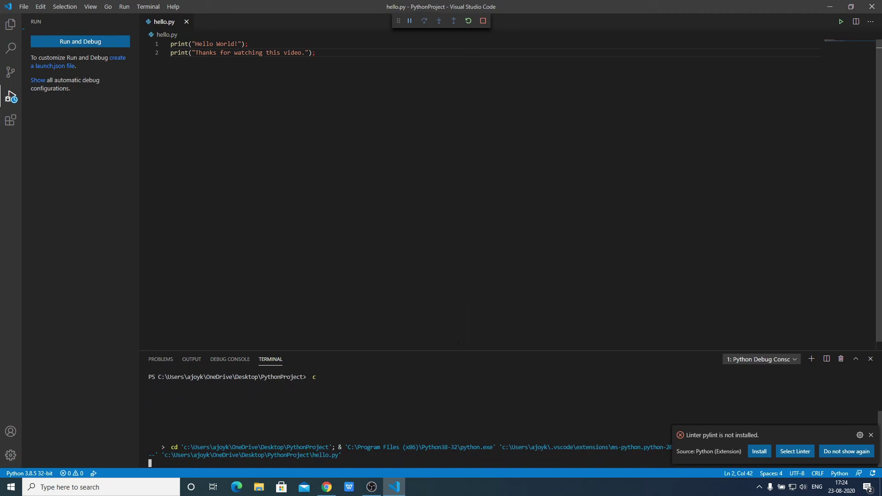
drag(148, 448, 189, 448)
click(191, 448)
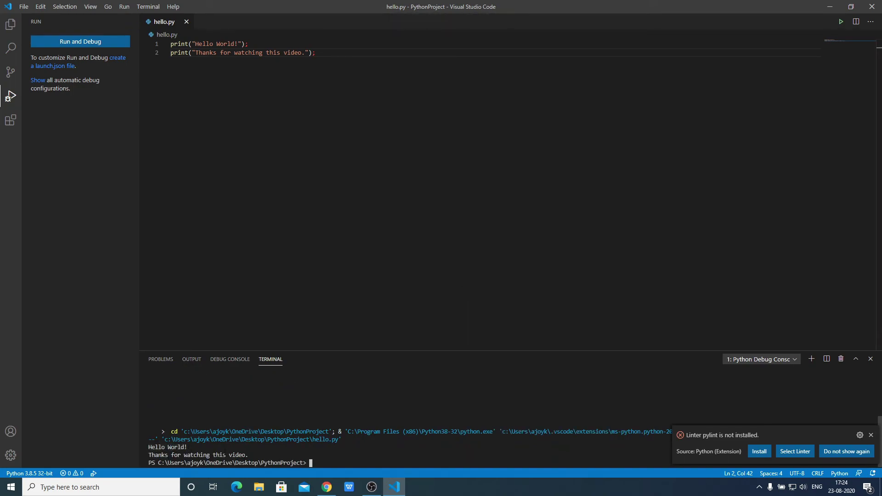
drag(251, 455, 149, 457)
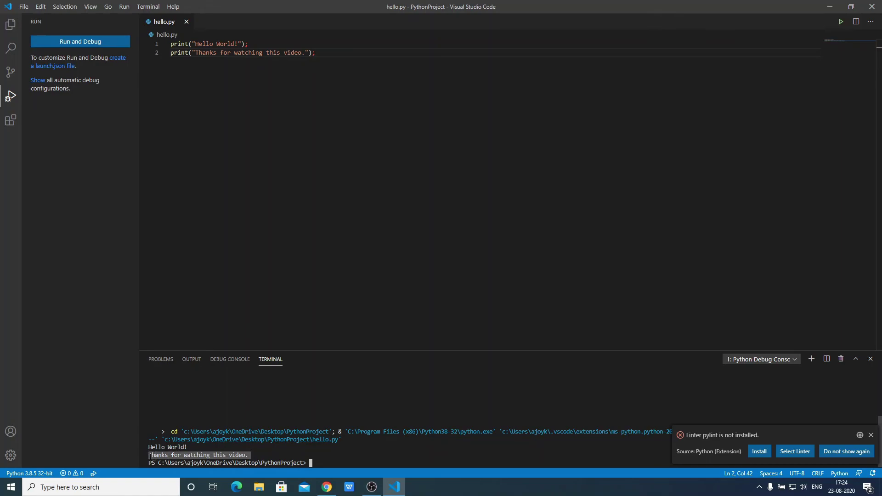
click(453, 384)
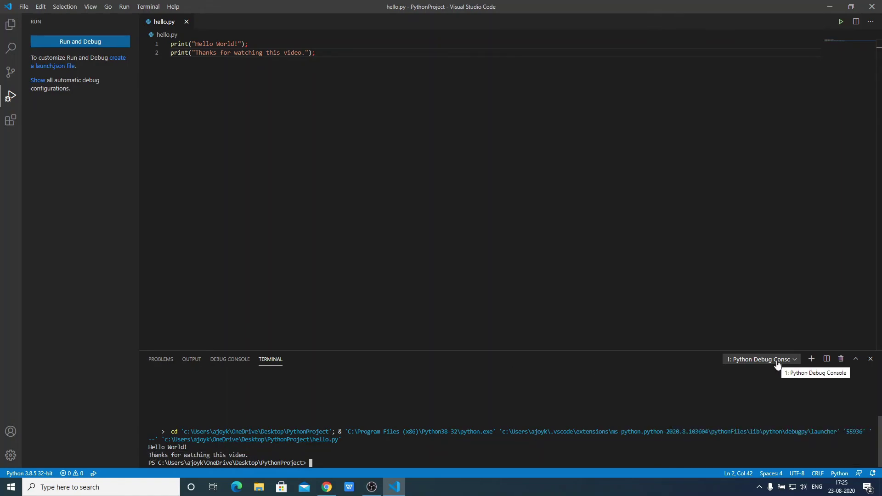
Compare the script output in the Python terminal with that in the Python Debug Console terminal
click(777, 364)
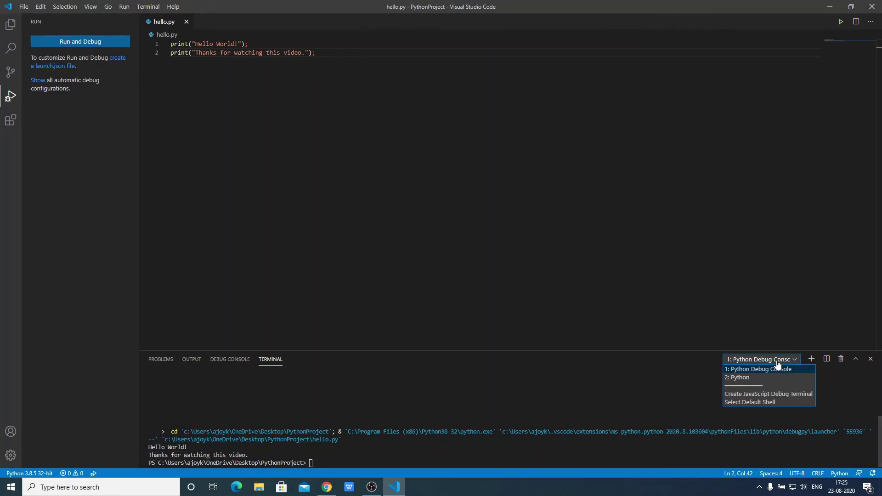
click(747, 377)
click(753, 361)
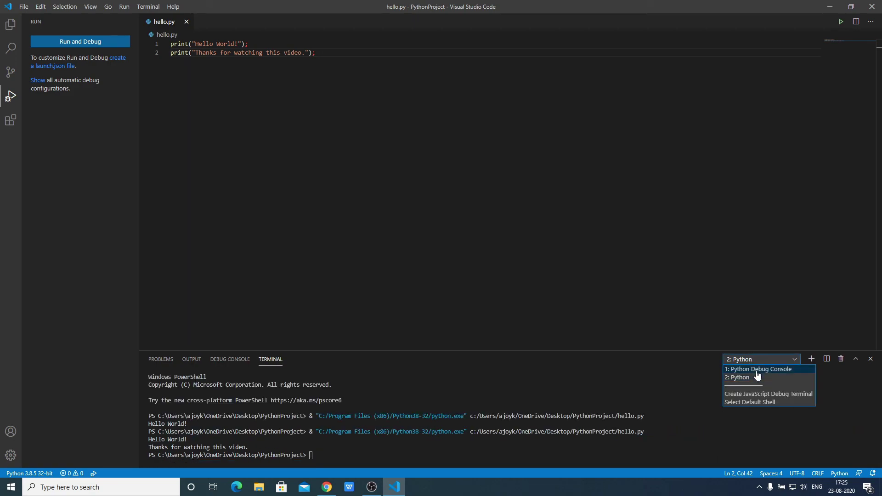
click(758, 370)
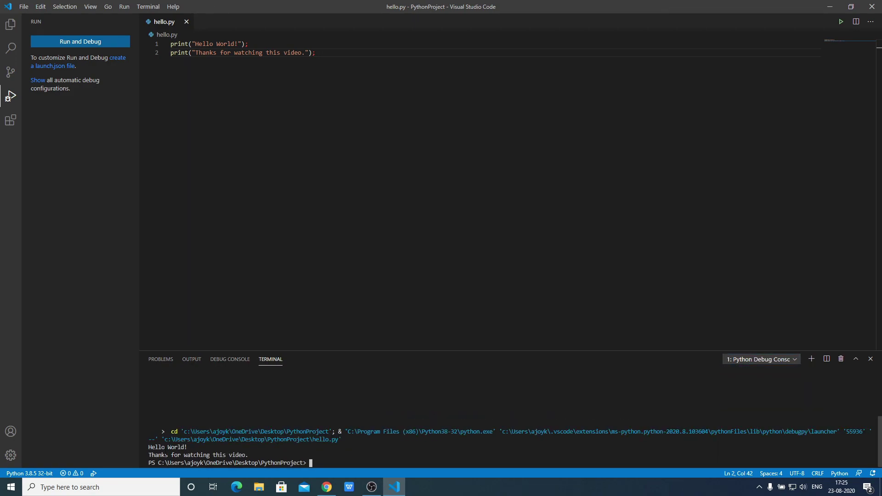
drag(253, 455, 146, 450)
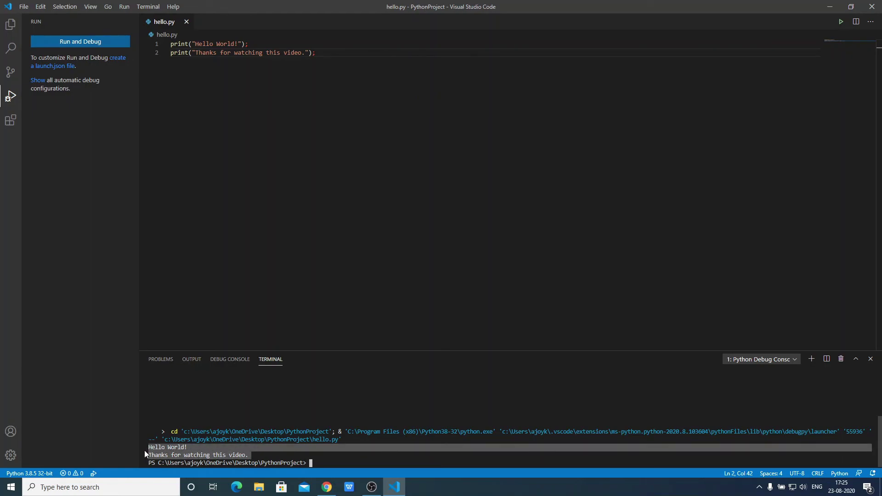
click(750, 362)
click(748, 378)
drag(149, 439, 248, 447)
click(257, 447)
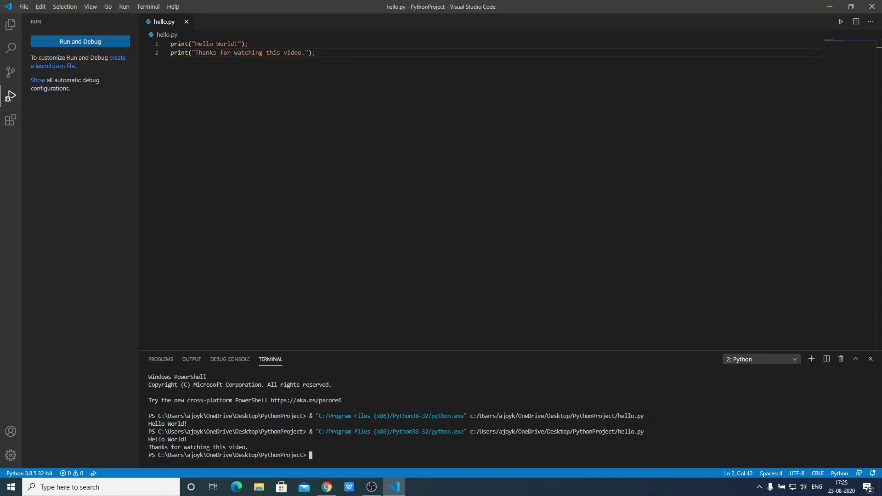
Examine the Debug Console, Output, and Problems views for the project
click(230, 363)
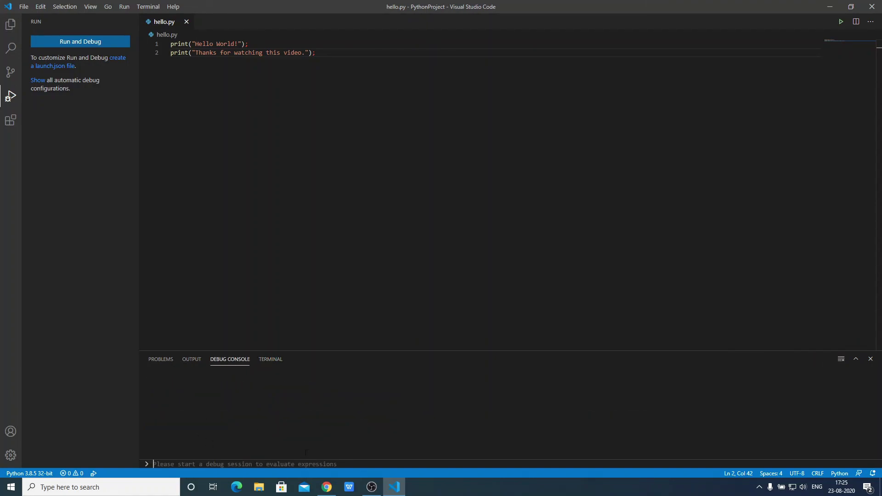
click(192, 365)
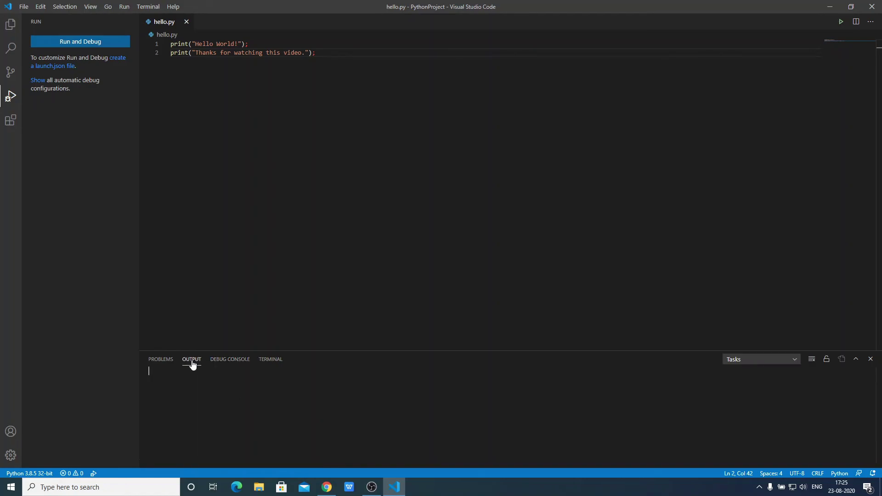
click(167, 363)
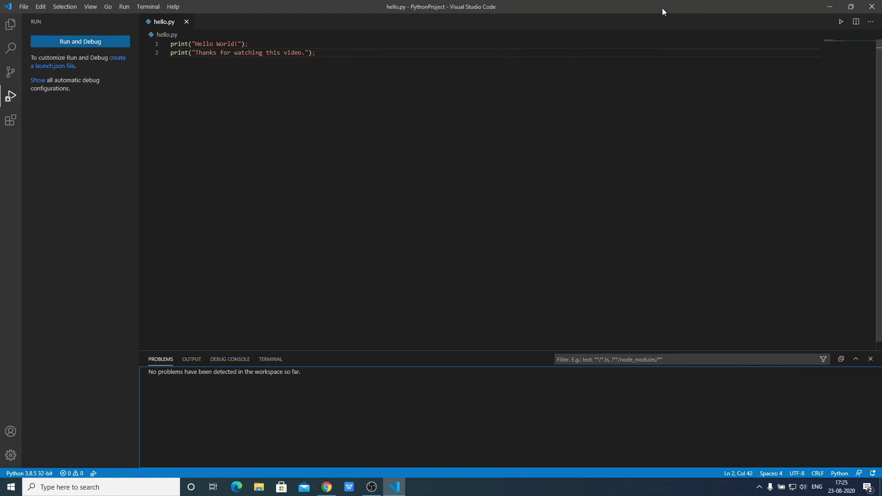
Restore the editor window down from full screen and show the project's file explorer
click(851, 8)
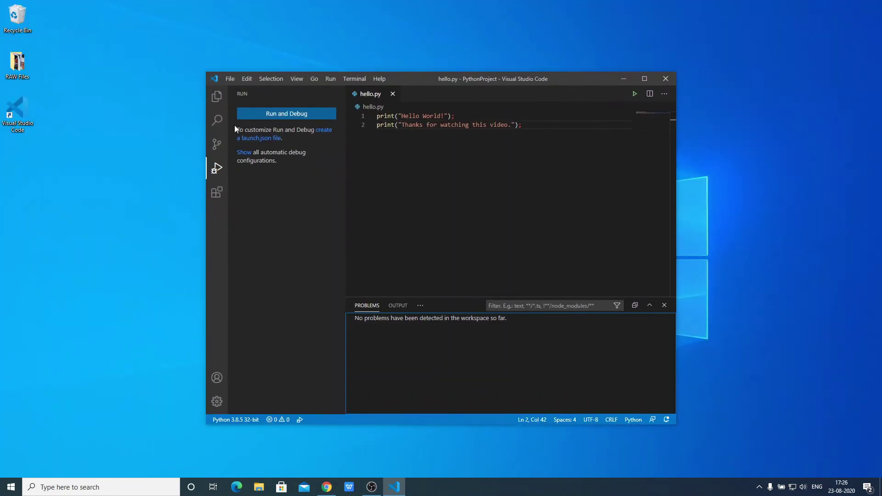
click(217, 97)
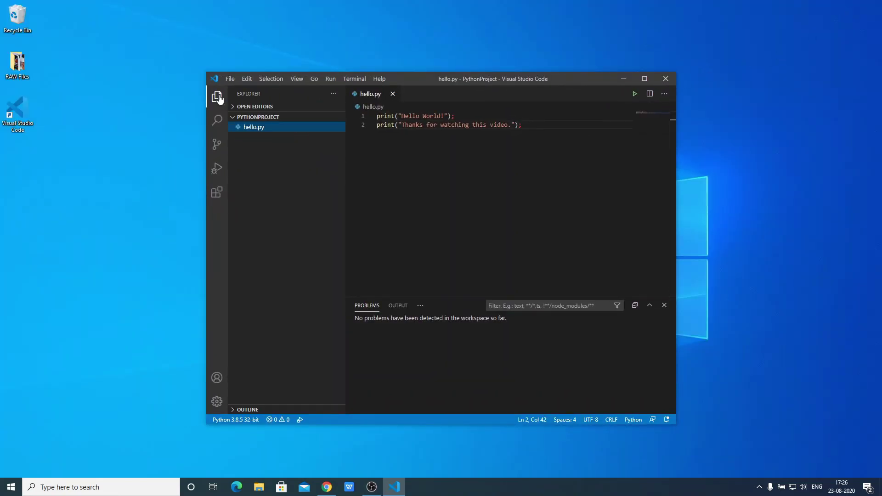